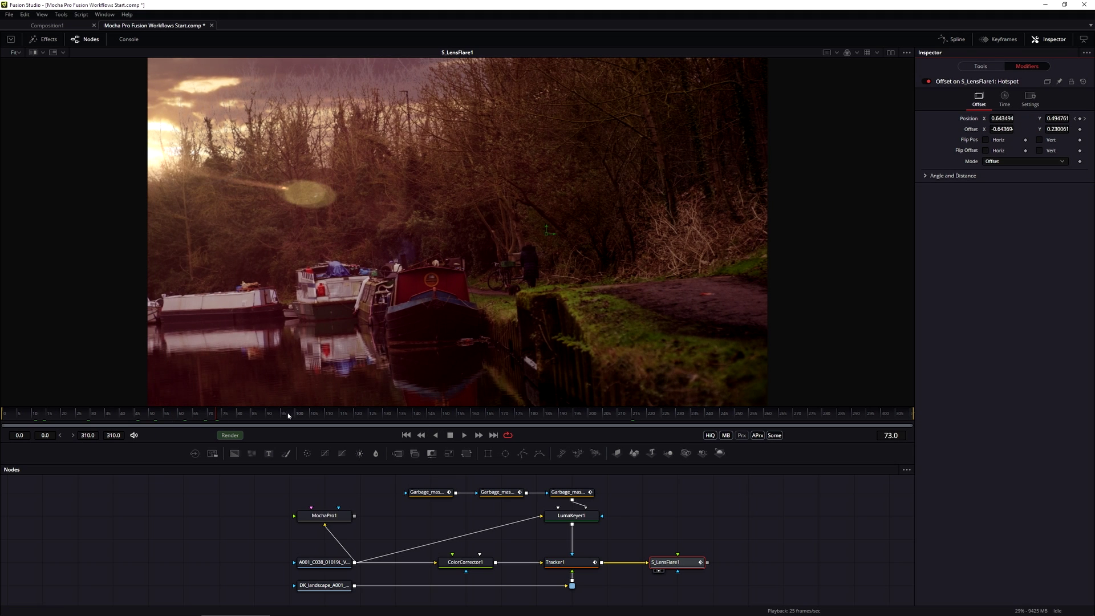
- Rewind and play the A001 loader's raw canal footage, then select the MochaPro1 node
{"action": "left_click_drag", "start_coordinate": [19, 413], "coordinate": [4, 413]}
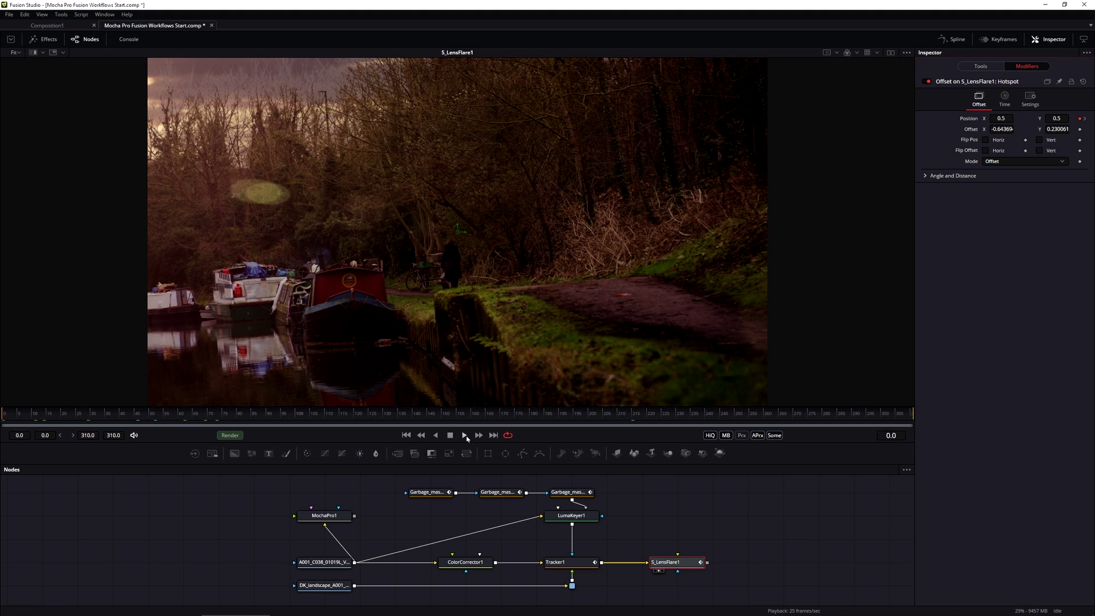
{"action": "left_click", "coordinate": [305, 571]}
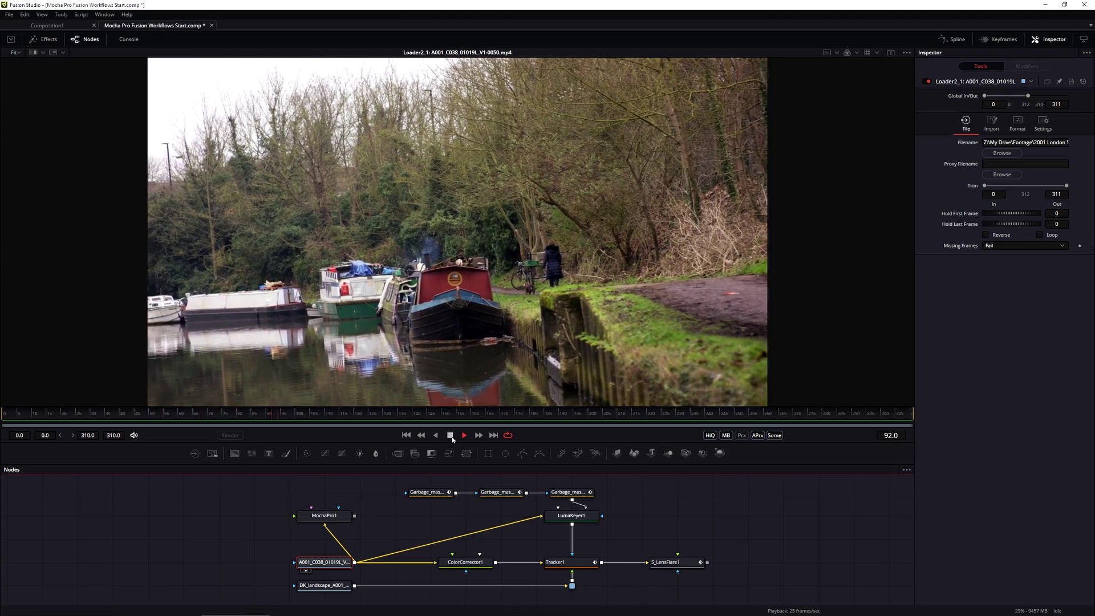
{"action": "left_click", "coordinate": [450, 435]}
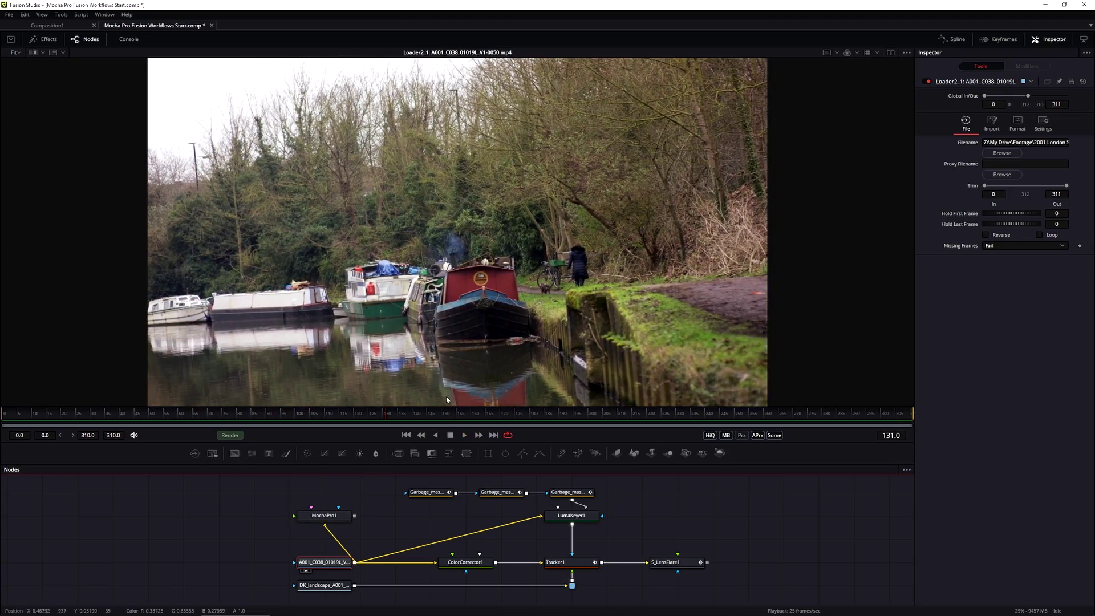
{"action": "left_click", "coordinate": [341, 517]}
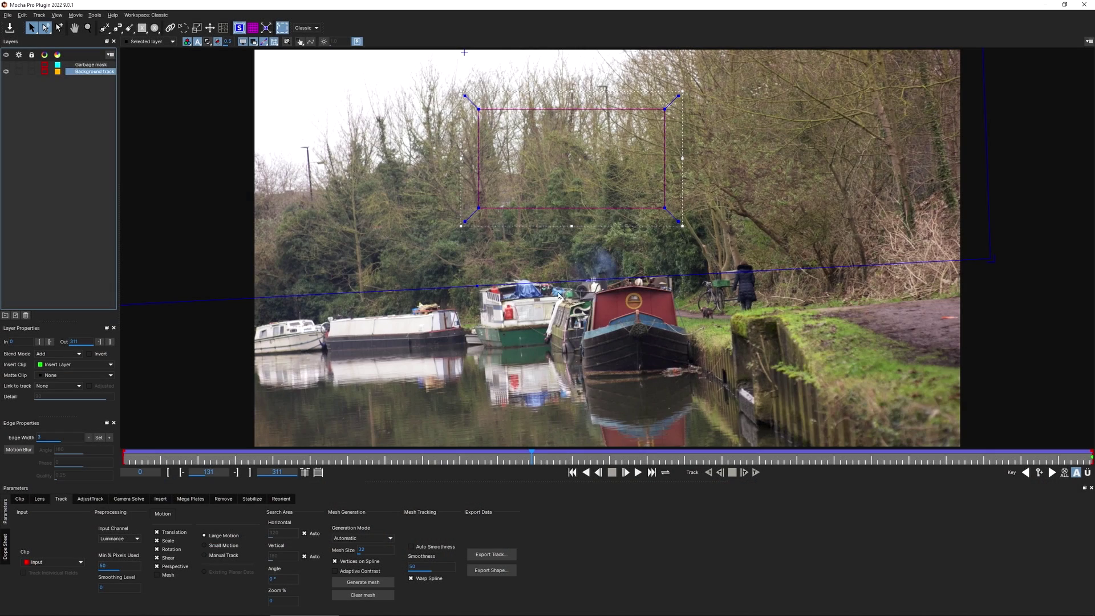
- Zoom out and fit the canal clip in the Mocha viewer, scrubbing near the clip's end
{"action": "key", "text": "z"}
{"action": "left_click_drag", "start_coordinate": [558, 295], "coordinate": [549, 372]}
{"action": "left_click_drag", "start_coordinate": [567, 460], "coordinate": [151, 462]}
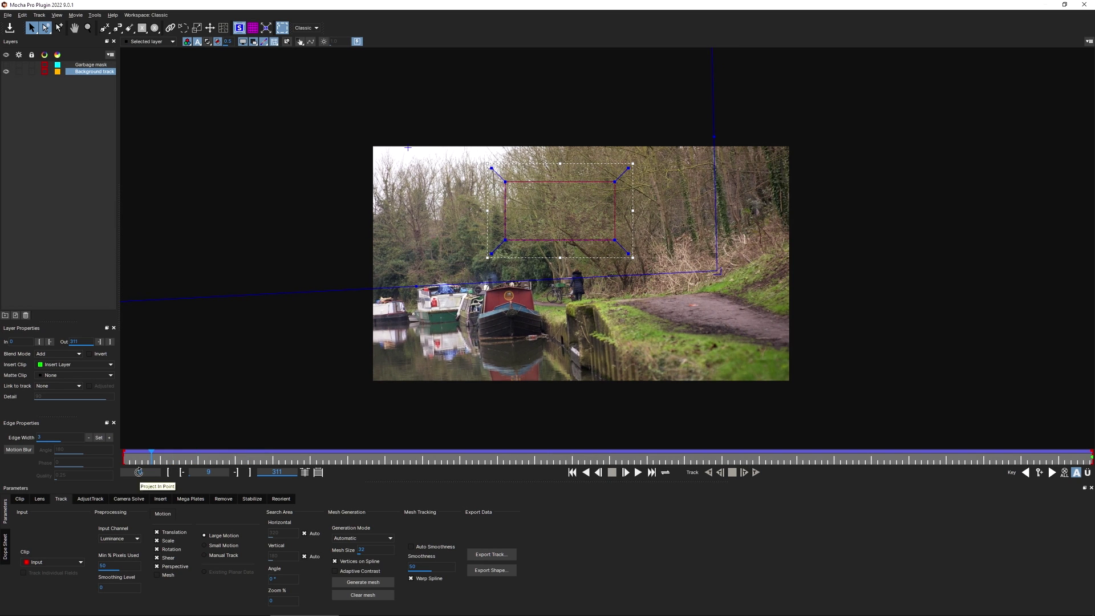
{"action": "key", "text": "ctrl+f"}
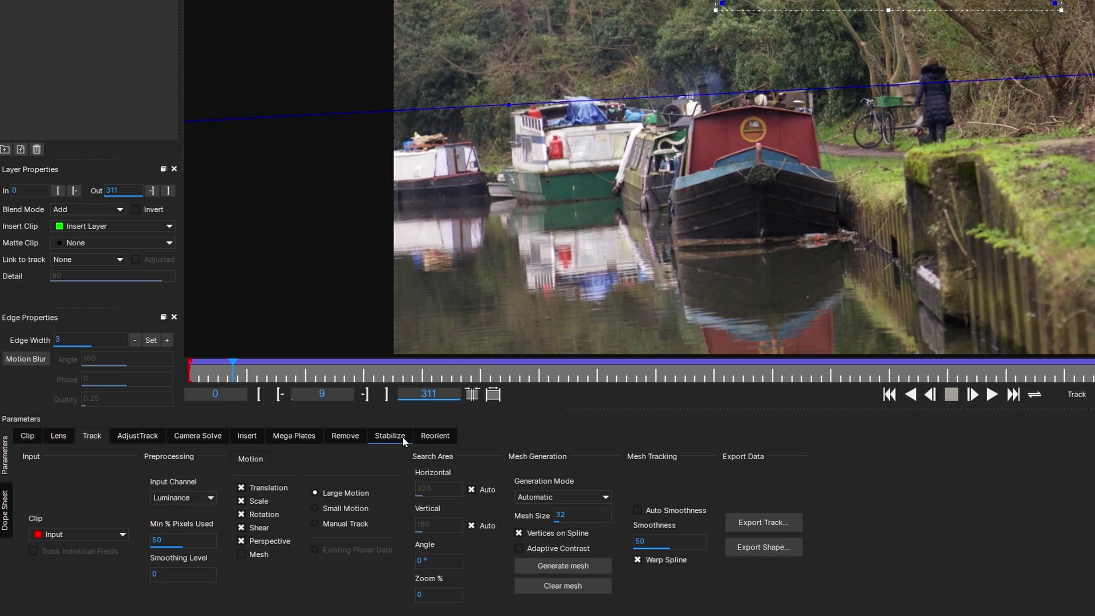
- Play the stabilized clip, scrubbing from frame 121 to the end and back to frame 0
{"action": "left_click", "coordinate": [404, 437]}
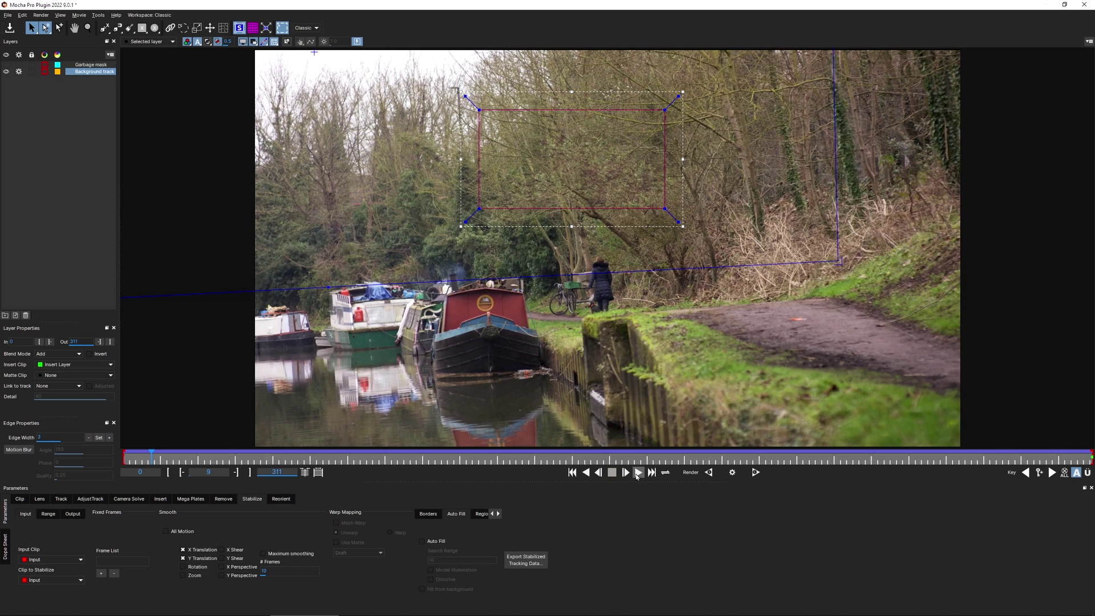
{"action": "key", "text": "space"}
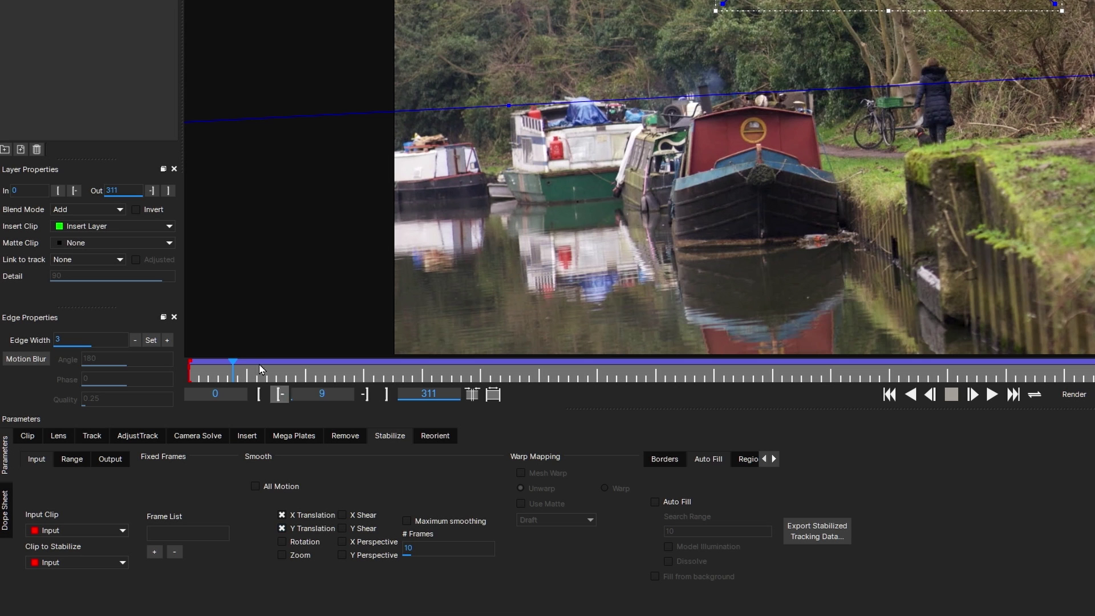
{"action": "left_click_drag", "start_coordinate": [231, 369], "coordinate": [808, 393]}
{"action": "left_click", "coordinate": [992, 394]}
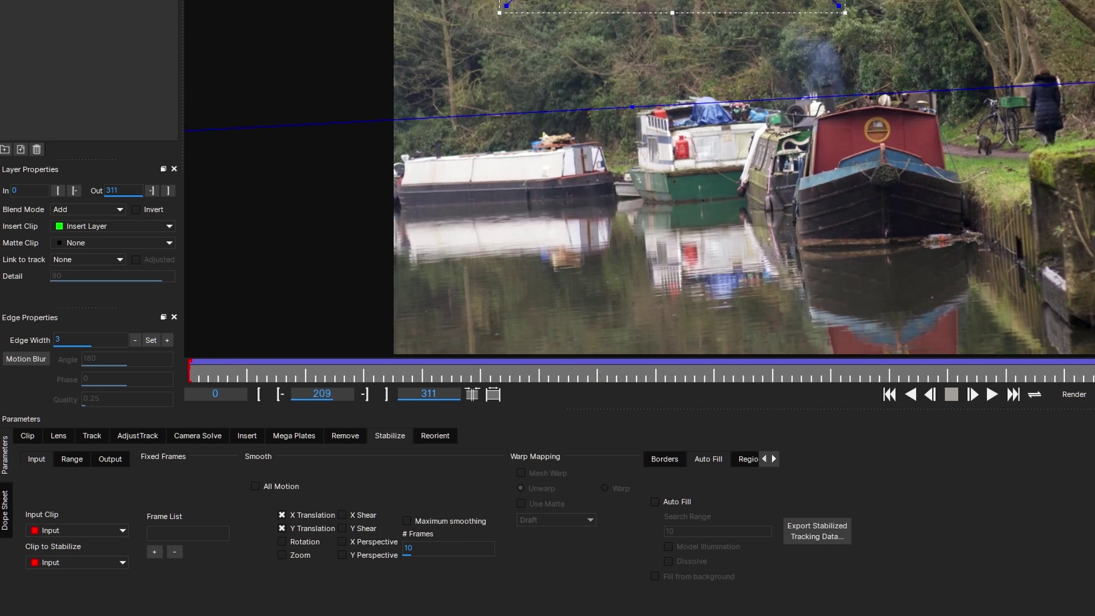
{"action": "left_click_drag", "start_coordinate": [1011, 374], "coordinate": [689, 377]}
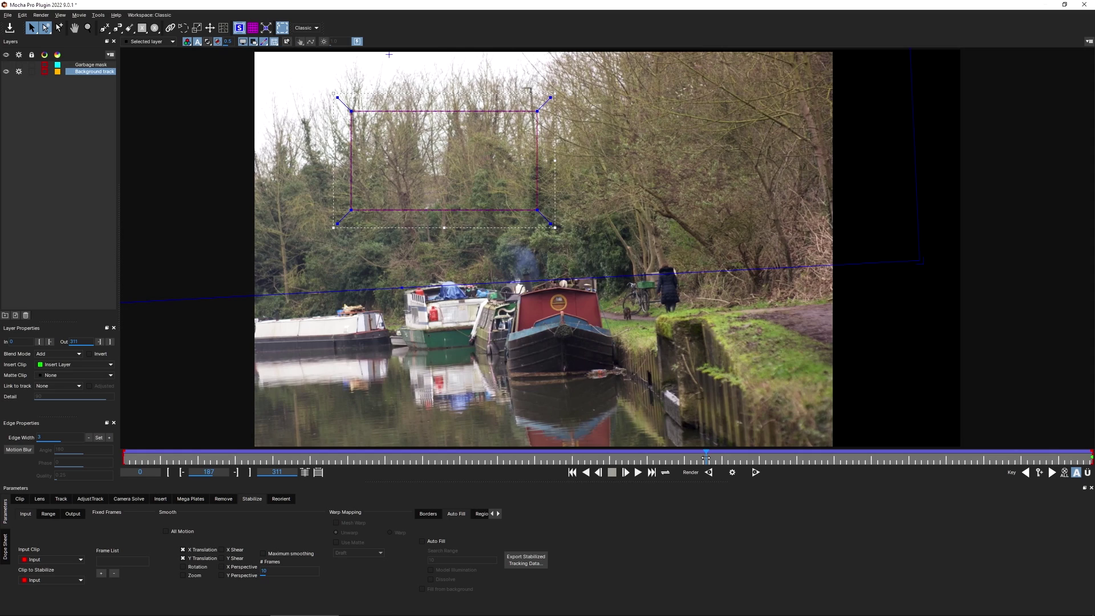
{"action": "left_click_drag", "start_coordinate": [707, 458], "coordinate": [880, 455]}
{"action": "left_click_drag", "start_coordinate": [1033, 453], "coordinate": [978, 451]}
{"action": "left_click_drag", "start_coordinate": [509, 455], "coordinate": [124, 455]}
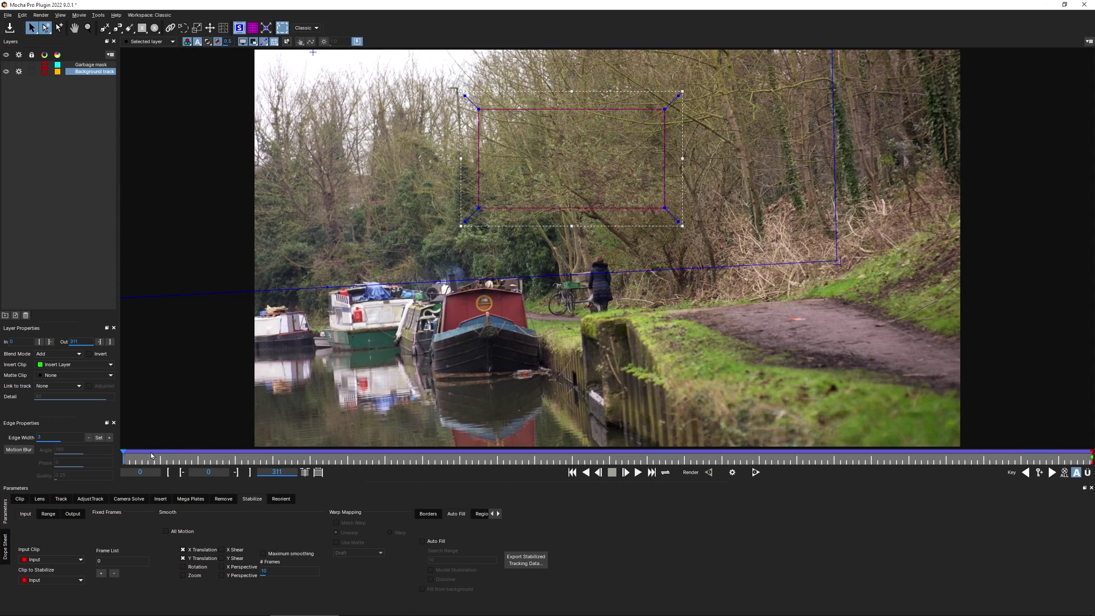
- Add frame 311 as a second fixed frame alongside frame 0, then play the stabilized result
{"action": "left_click_drag", "start_coordinate": [151, 455], "coordinate": [1091, 448]}
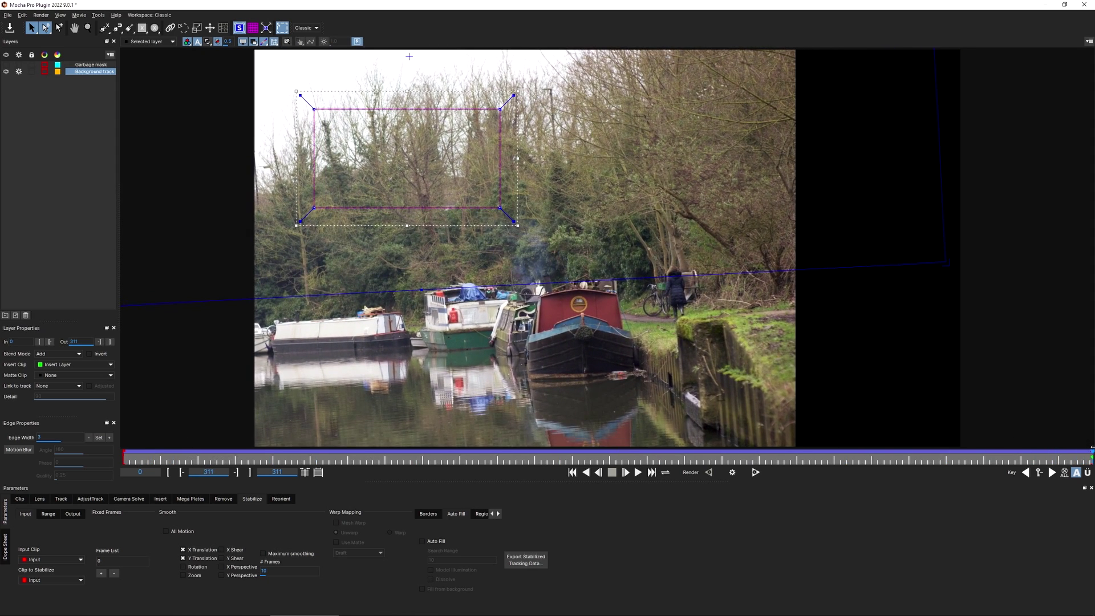
{"action": "left_click", "coordinate": [102, 574]}
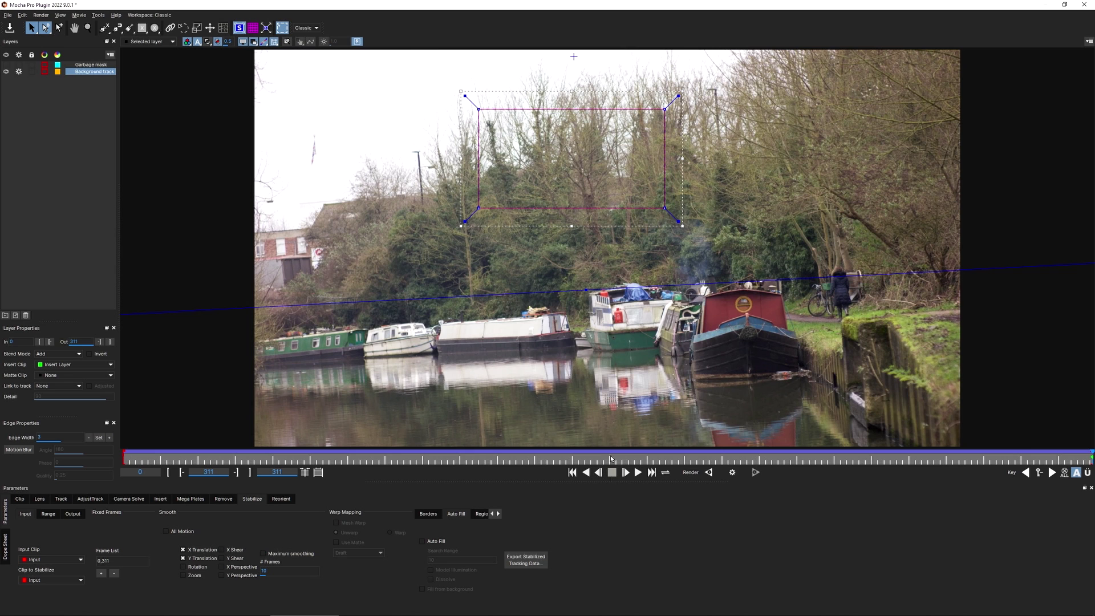
{"action": "left_click", "coordinate": [639, 473]}
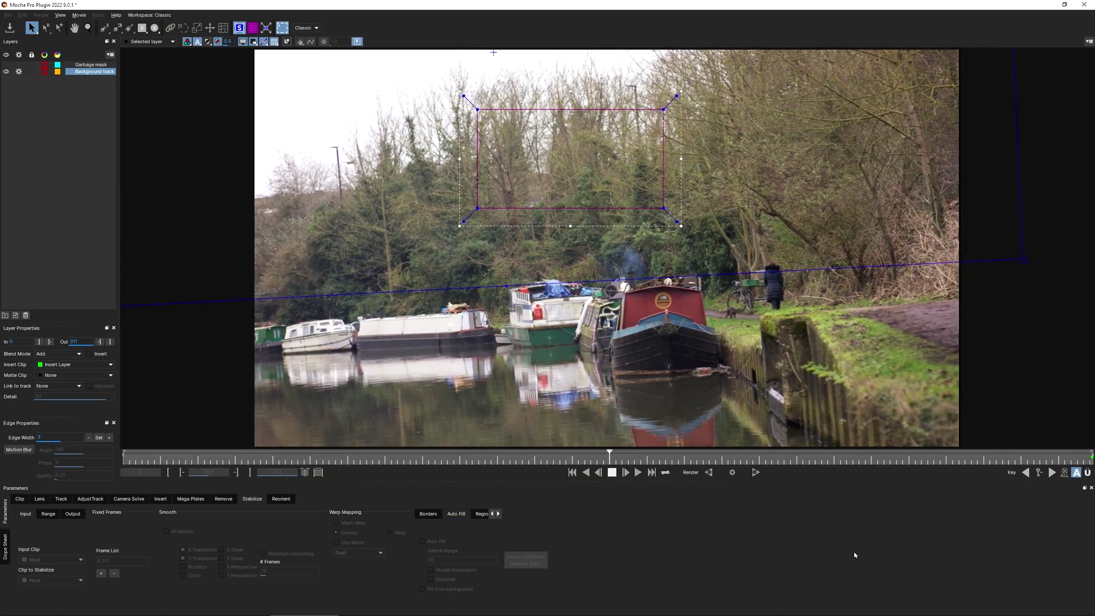
{"action": "left_click", "coordinate": [994, 459]}
{"action": "left_click_drag", "start_coordinate": [996, 472], "coordinate": [1023, 475]}
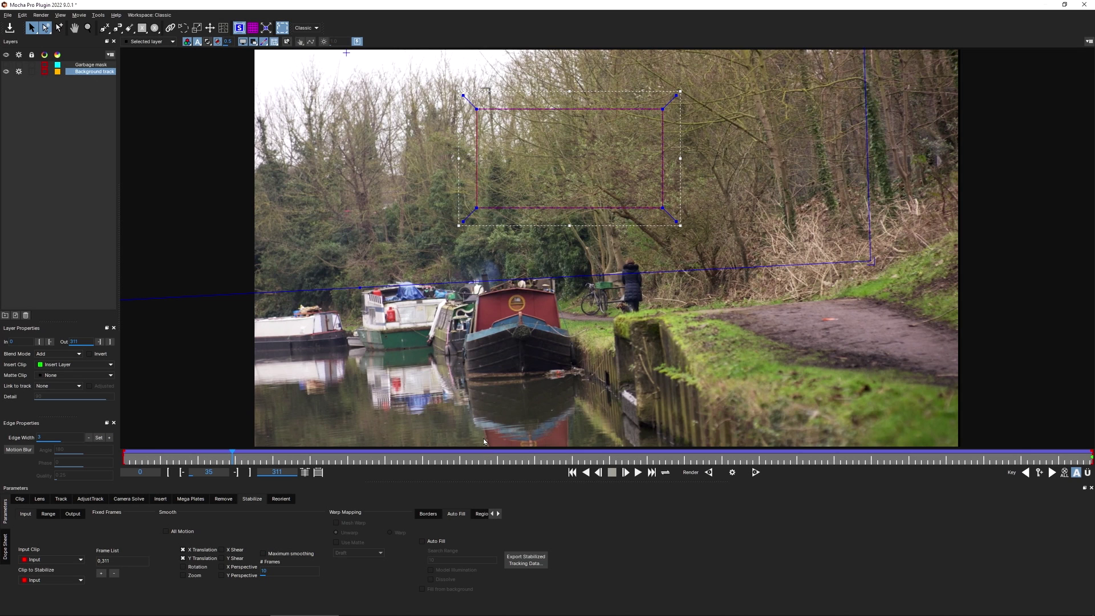
- Copy the stabilized tracking data to the clipboard as Blackmagic Fusion COMP Data
{"action": "left_click_drag", "start_coordinate": [195, 458], "coordinate": [152, 459]}
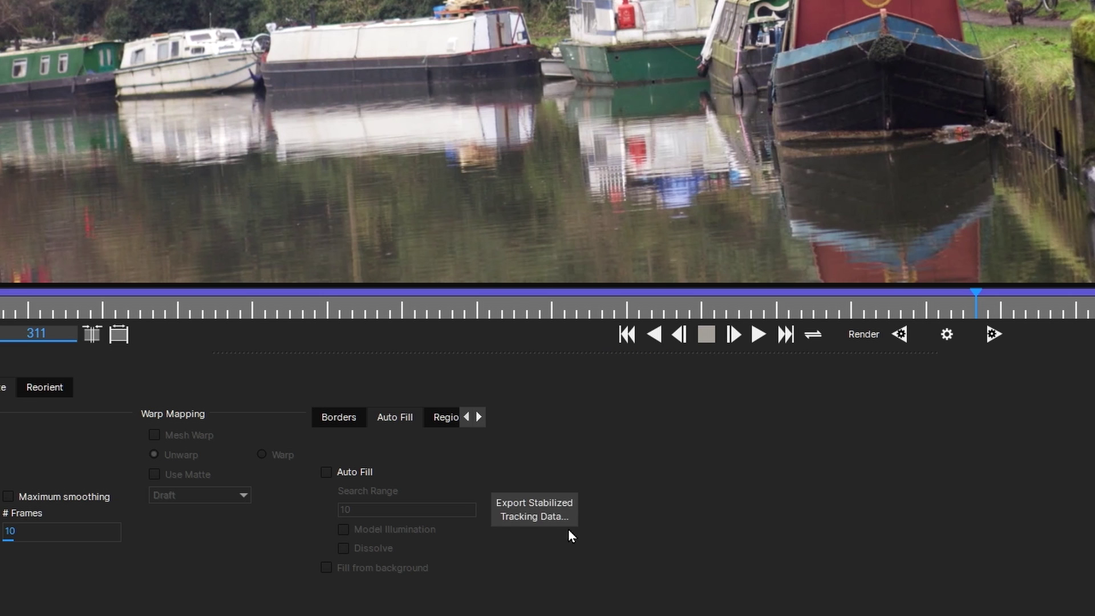
{"action": "left_click", "coordinate": [569, 523]}
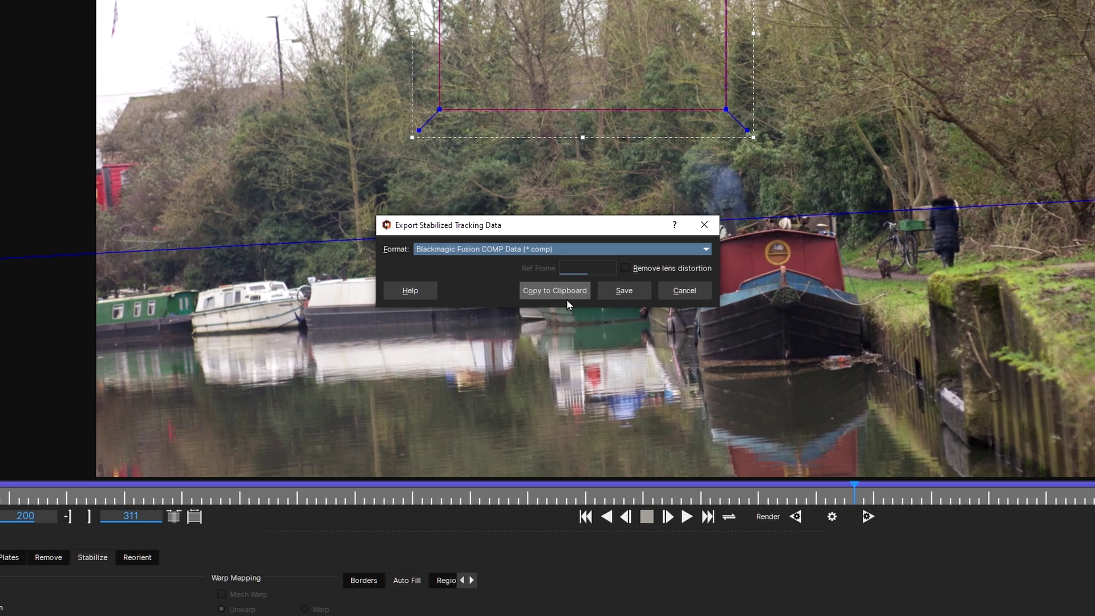
{"action": "left_click", "coordinate": [573, 292]}
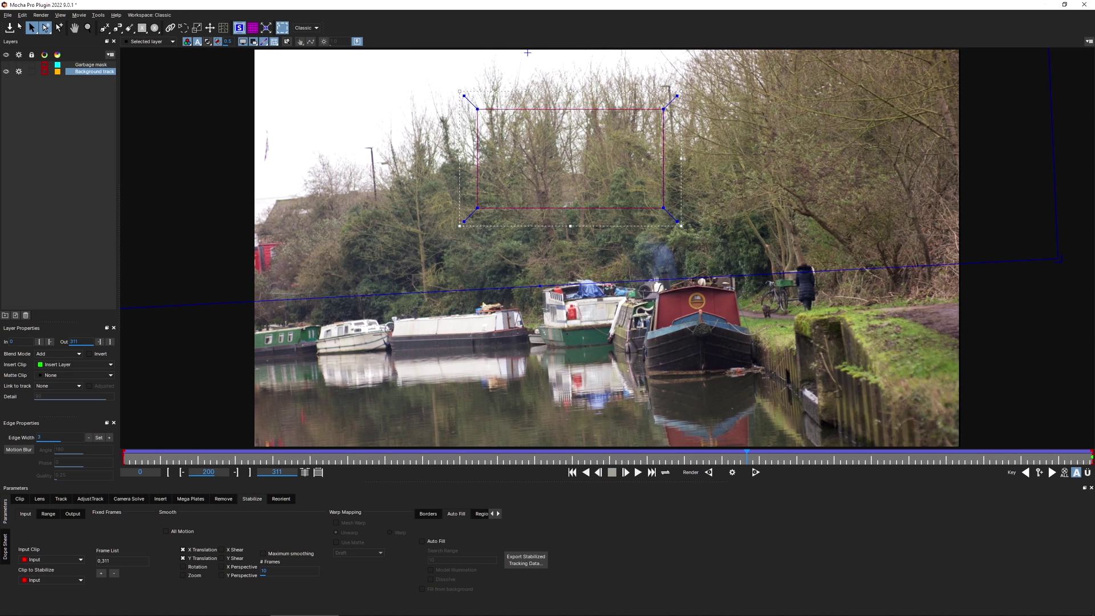
{"action": "left_click", "coordinate": [9, 15]}
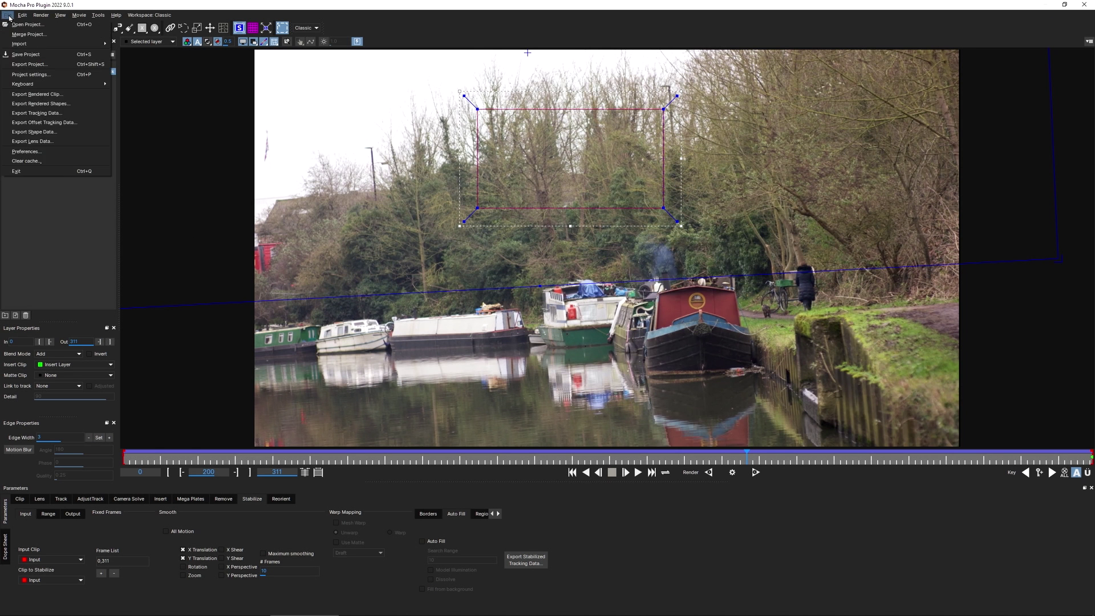
- Exit Mocha, paste the stabilization nodes into the Fusion graph and delete the extra Loader
{"action": "left_click", "coordinate": [52, 174]}
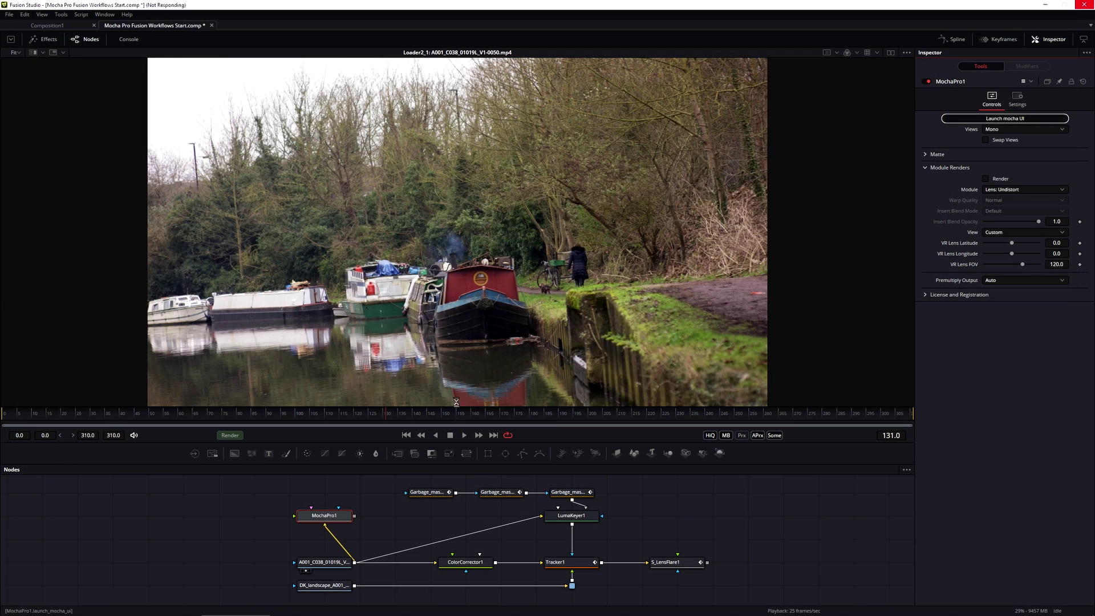
{"action": "left_click", "coordinate": [694, 569]}
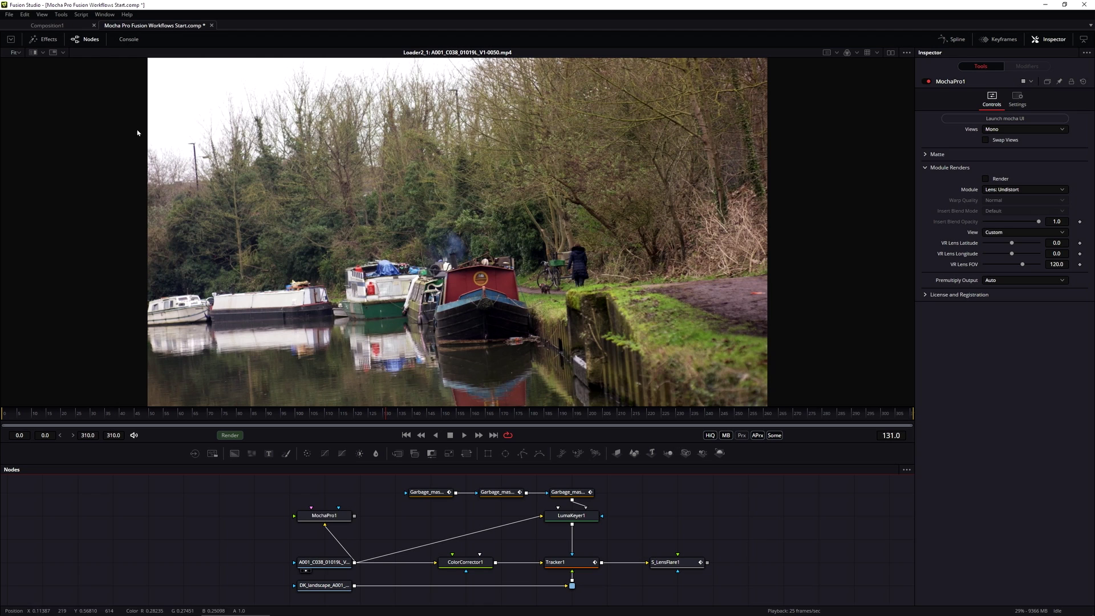
{"action": "left_click", "coordinate": [25, 14]}
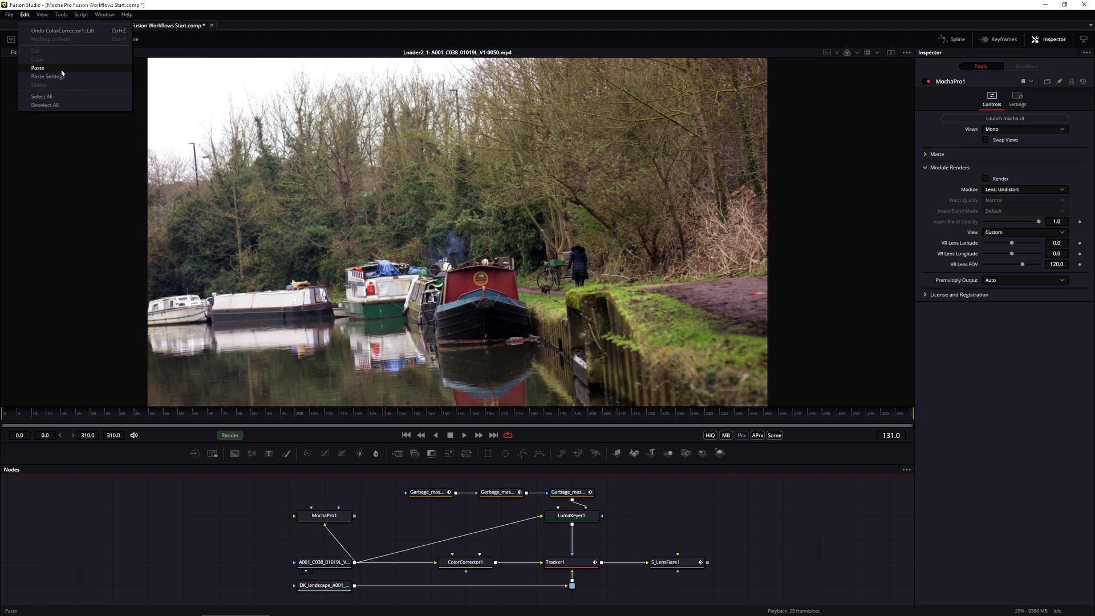
{"action": "left_click", "coordinate": [38, 68]}
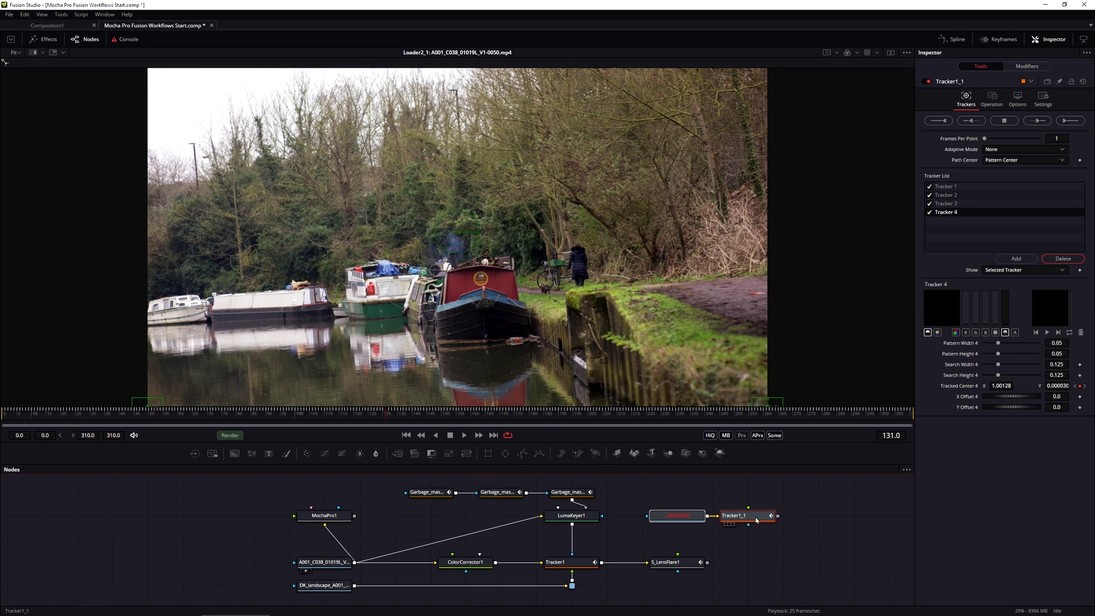
{"action": "left_click_drag", "start_coordinate": [757, 520], "coordinate": [792, 519]}
{"action": "left_click", "coordinate": [692, 526]}
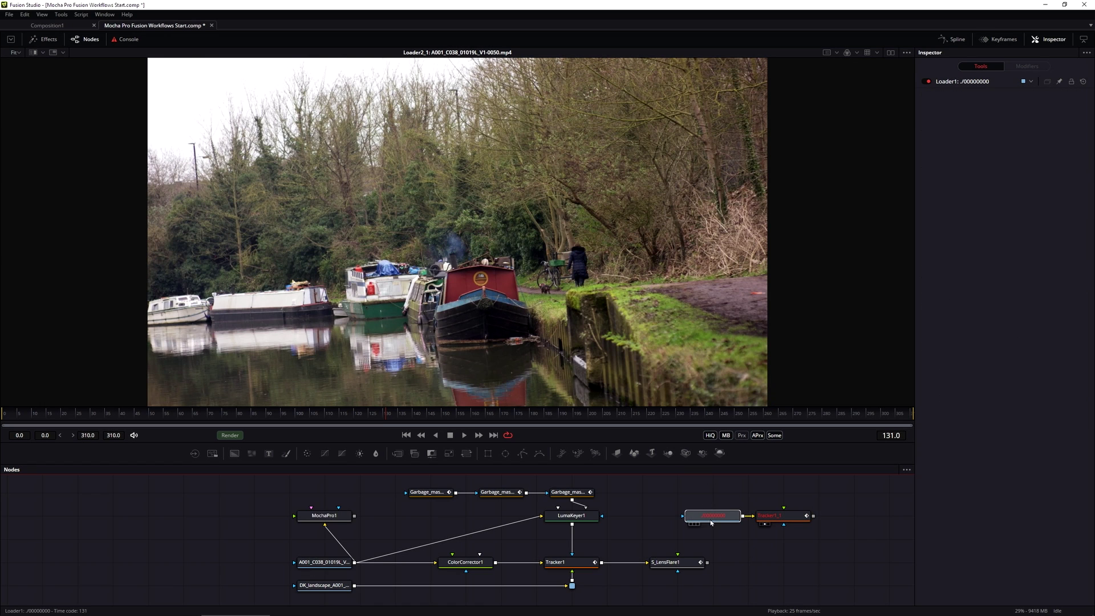
{"action": "key", "text": "Delete"}
- Wire S_LensFlare1 into Tracker1_1 and rename the tracker 'Stabilization'
{"action": "left_click_drag", "start_coordinate": [775, 515], "coordinate": [776, 561]}
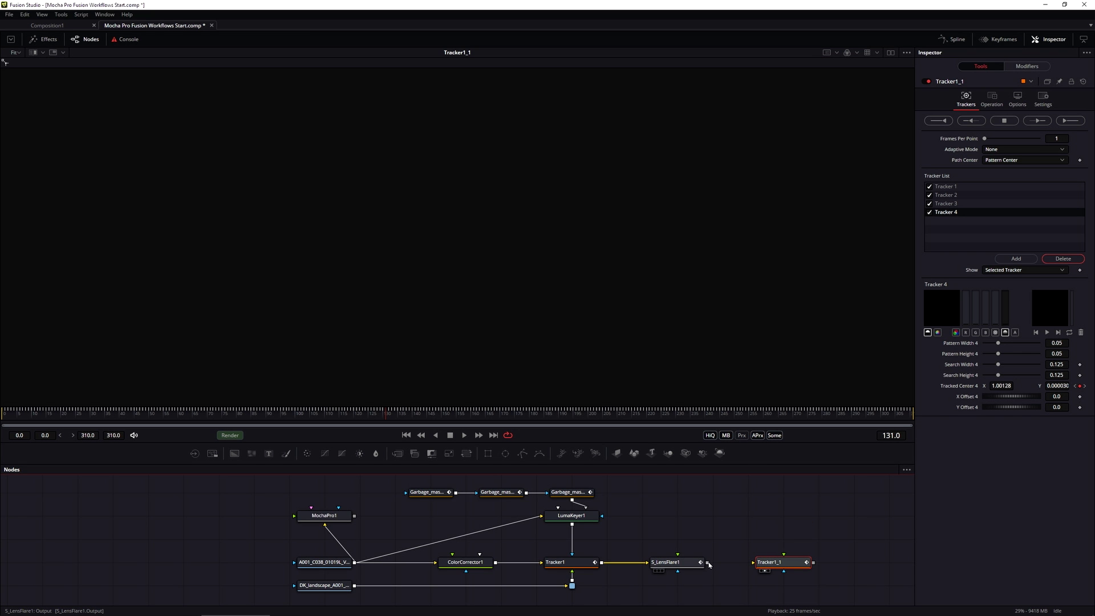
{"action": "left_click_drag", "start_coordinate": [707, 562], "coordinate": [752, 566]}
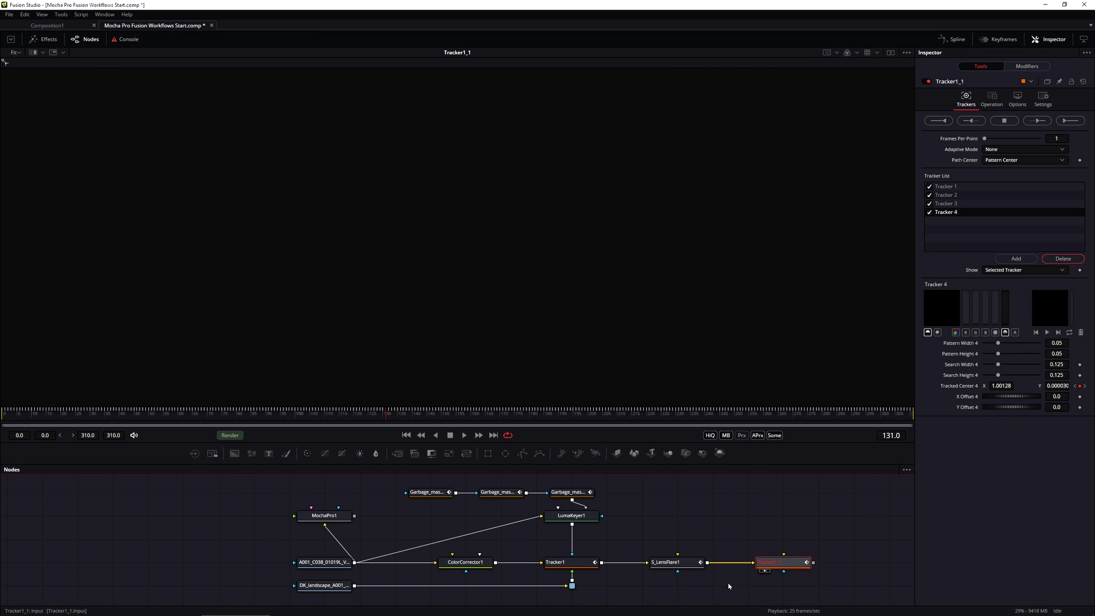
{"action": "right_click", "coordinate": [786, 569]}
{"action": "left_click", "coordinate": [853, 489]}
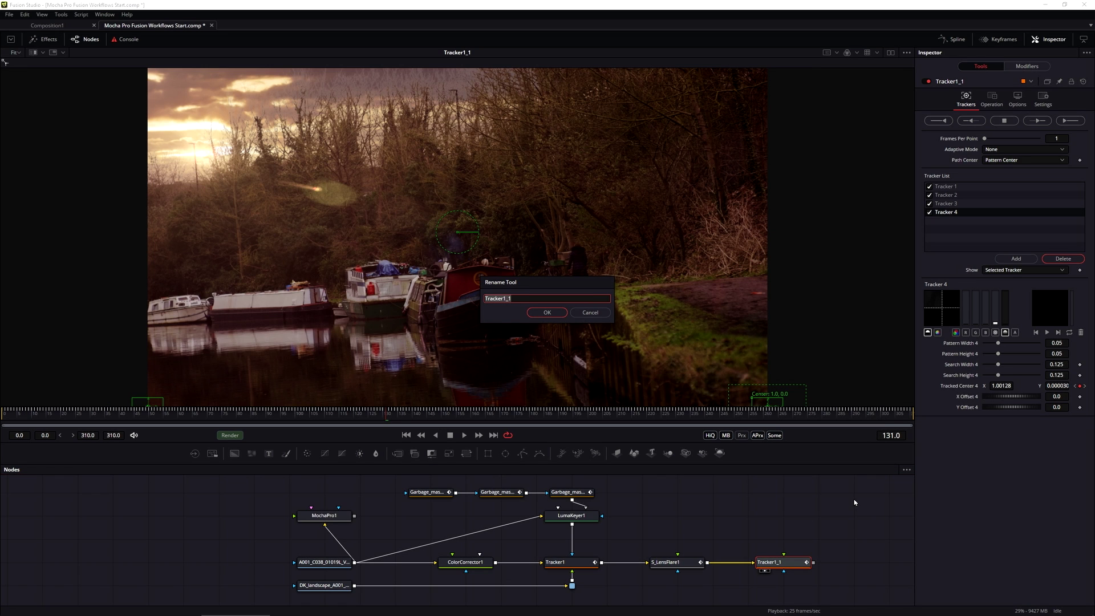
{"action": "type", "text": "Stabilization"}
{"action": "key", "text": "Return"}
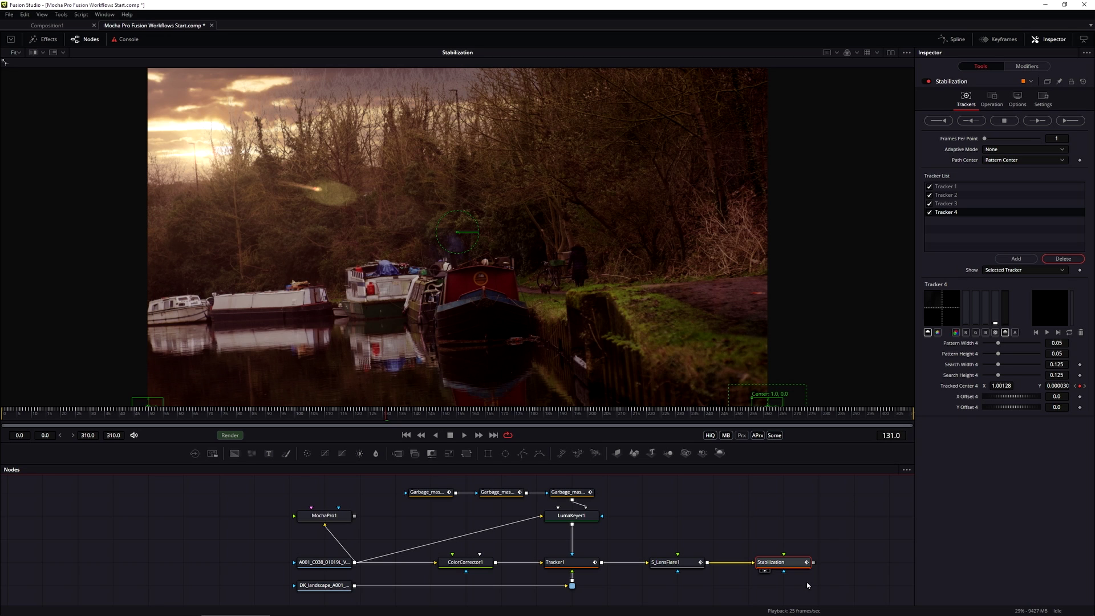
{"action": "left_click", "coordinate": [998, 105]}
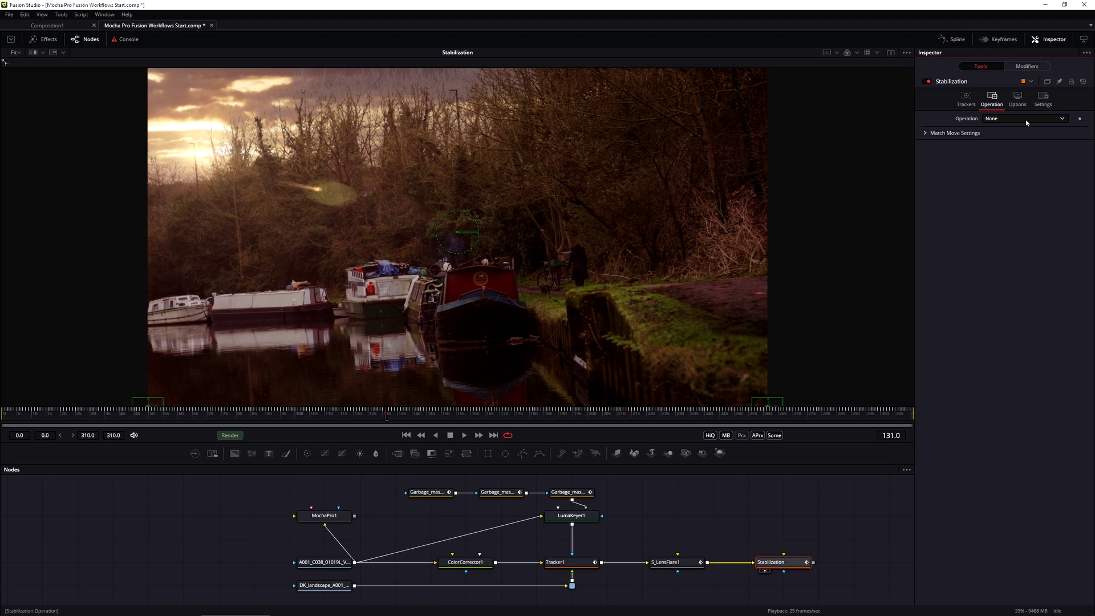
- Set the Stabilization Operation to Corner Positioning and preview frames 97–243
{"action": "left_click", "coordinate": [1027, 120]}
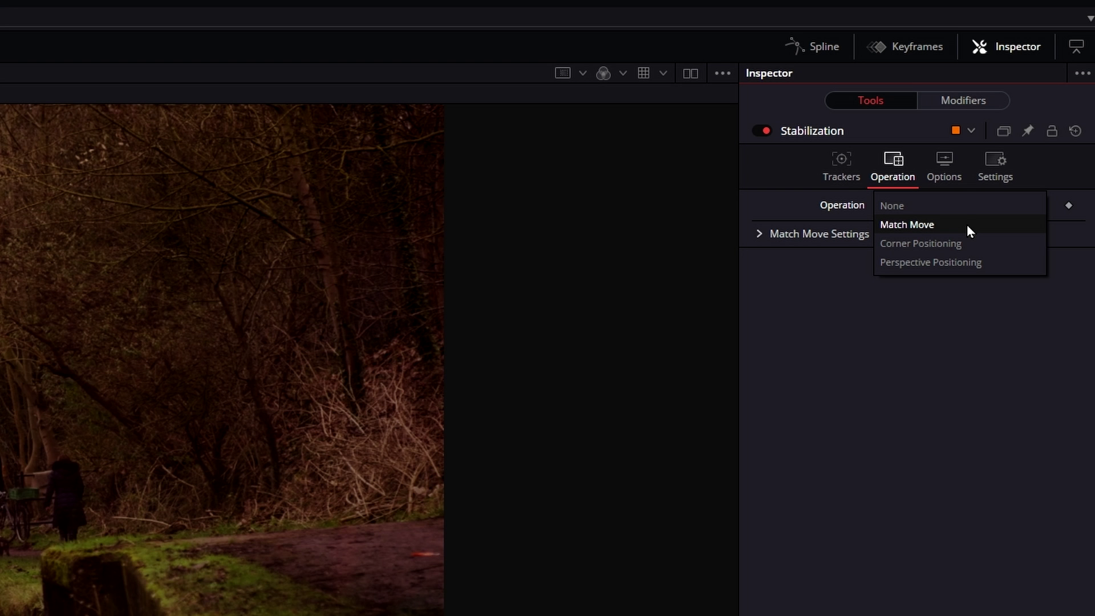
{"action": "left_click", "coordinate": [971, 226]}
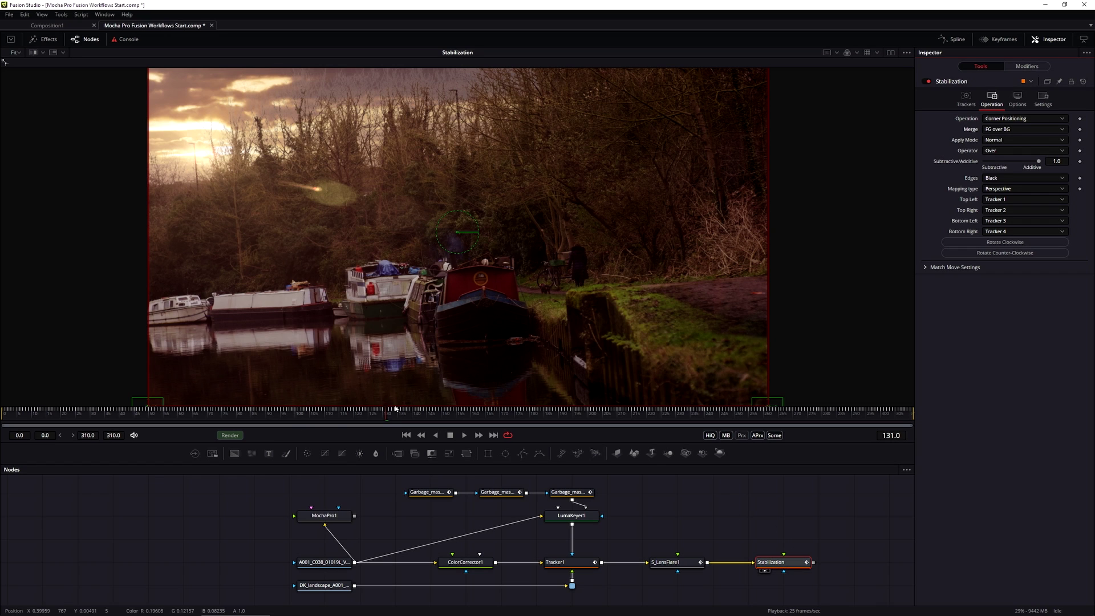
{"action": "left_click_drag", "start_coordinate": [466, 421], "coordinate": [275, 415]}
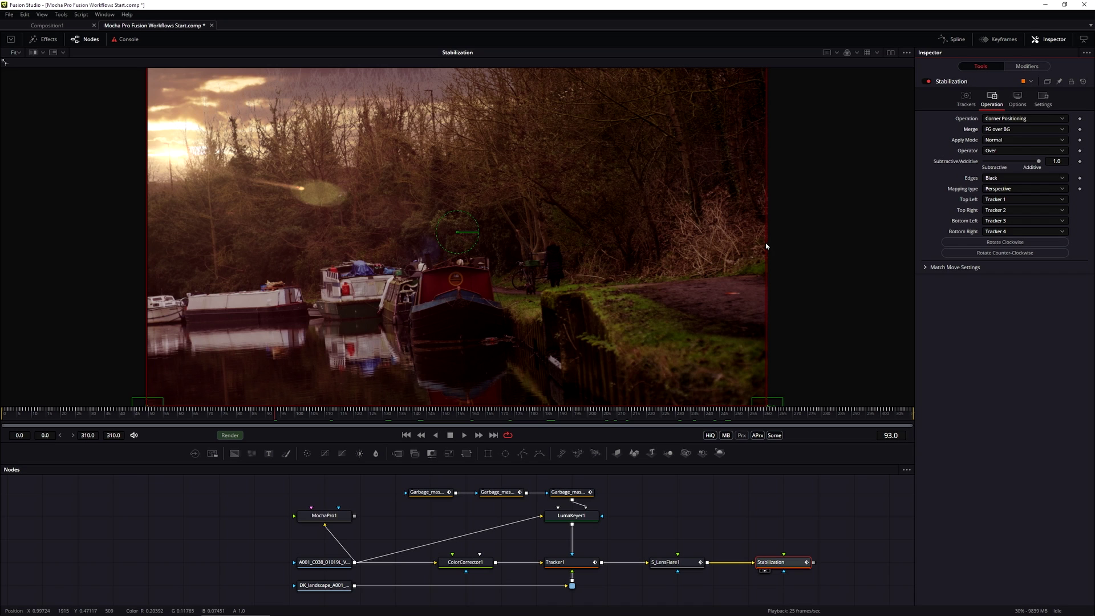
{"action": "left_click", "coordinate": [287, 420]}
{"action": "left_click_drag", "start_coordinate": [314, 420], "coordinate": [488, 425]}
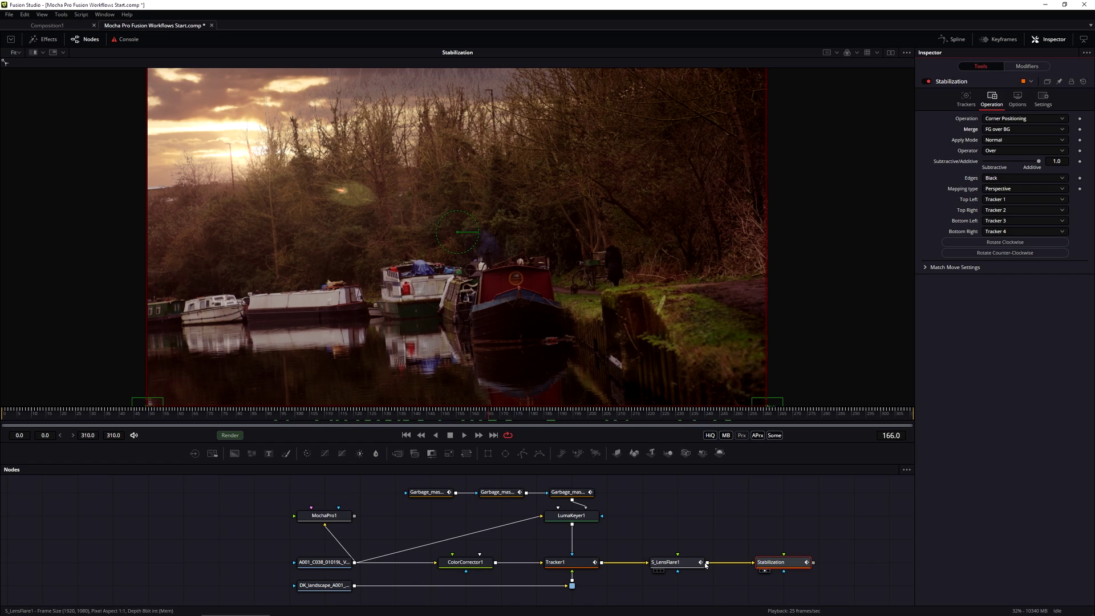
- Connect S_LensFlare1's output to the Stabilization foreground input and play the shot
{"action": "left_click_drag", "start_coordinate": [709, 566], "coordinate": [786, 562]}
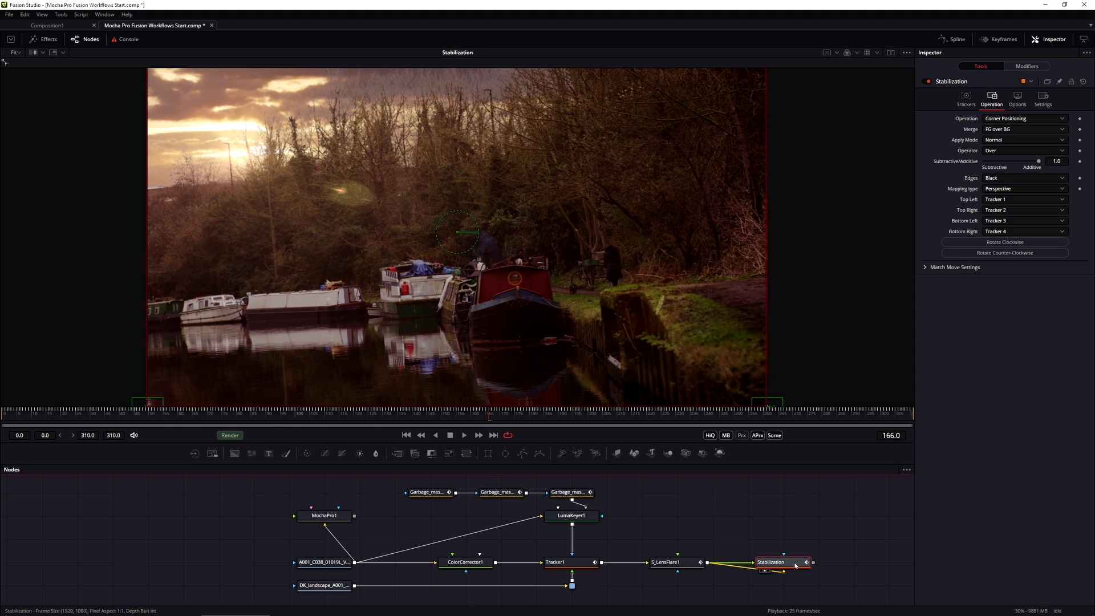
{"action": "key", "text": "space"}
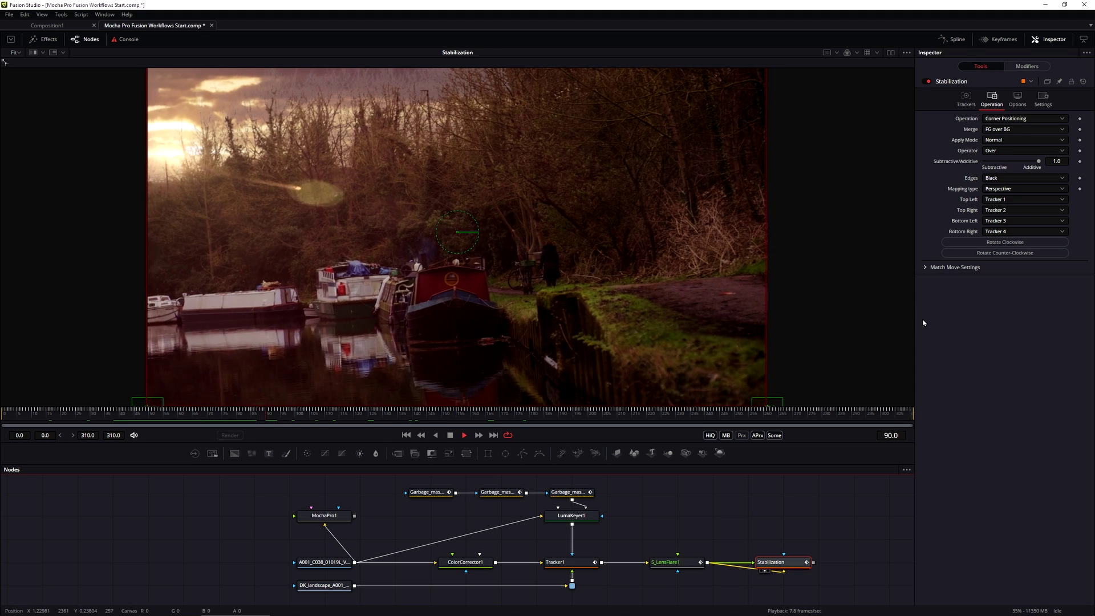
{"action": "key", "text": "space"}
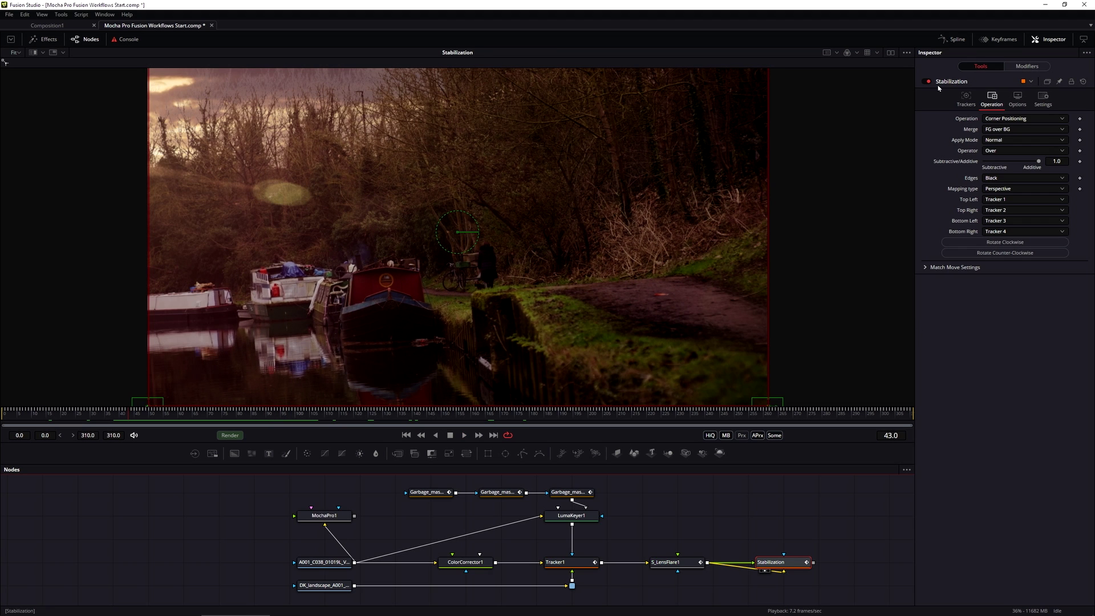
- Compare the BG only and FG only Merge modes, leaving Merge on FG only
{"action": "left_click", "coordinate": [1003, 130]}
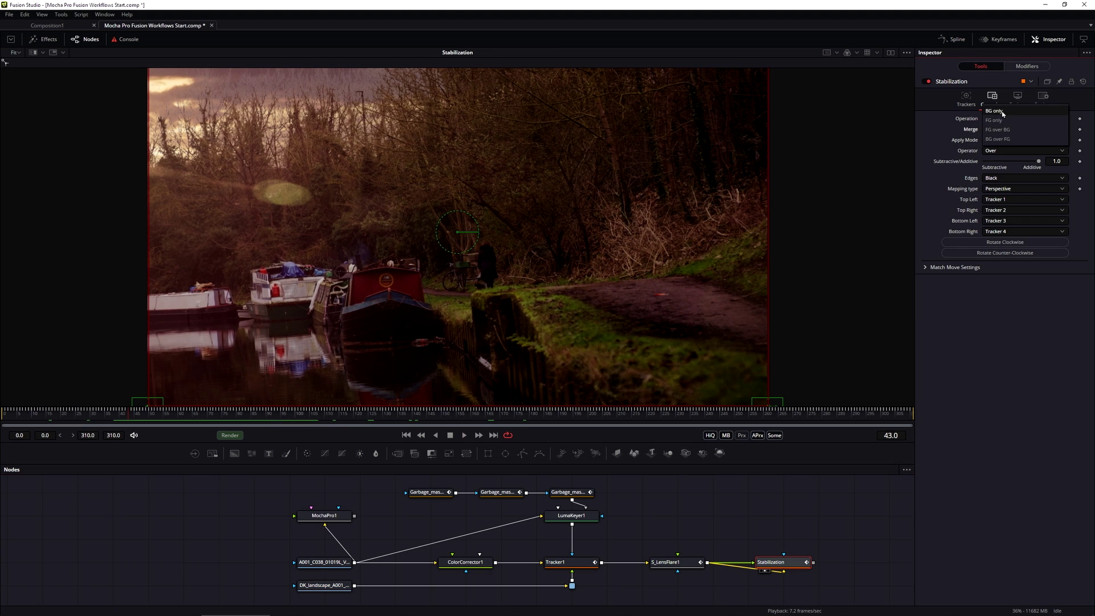
{"action": "left_click", "coordinate": [996, 110]}
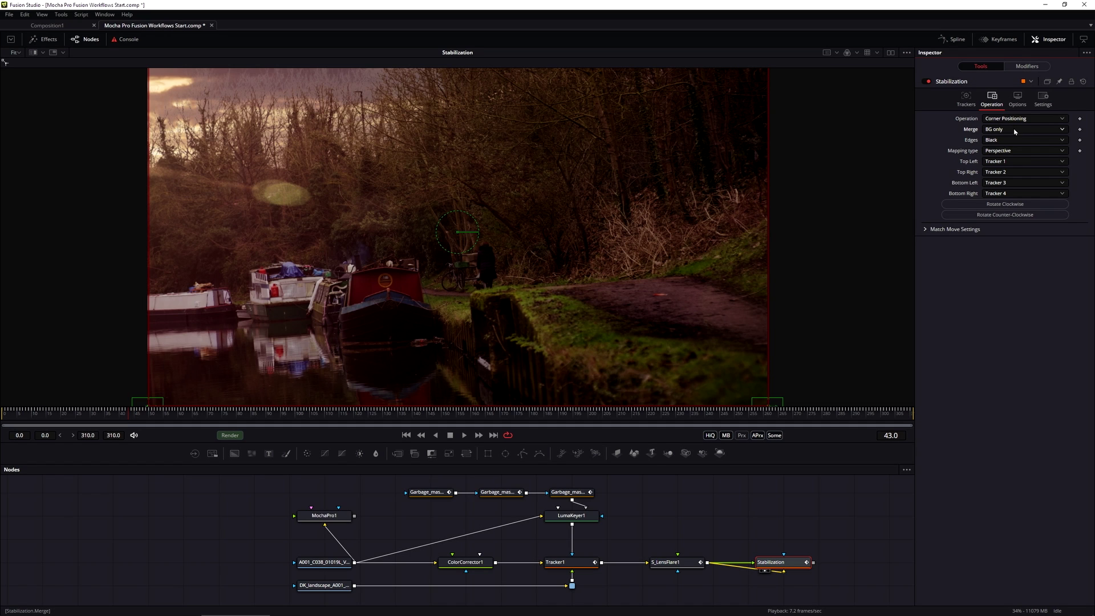
{"action": "left_click", "coordinate": [1015, 130]}
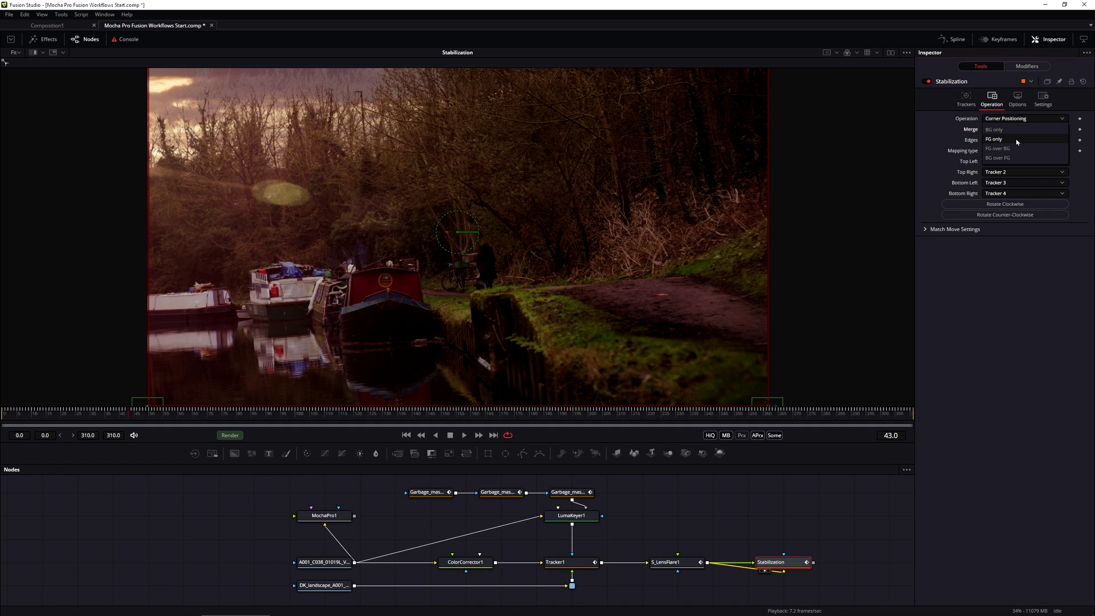
{"action": "left_click", "coordinate": [1017, 139]}
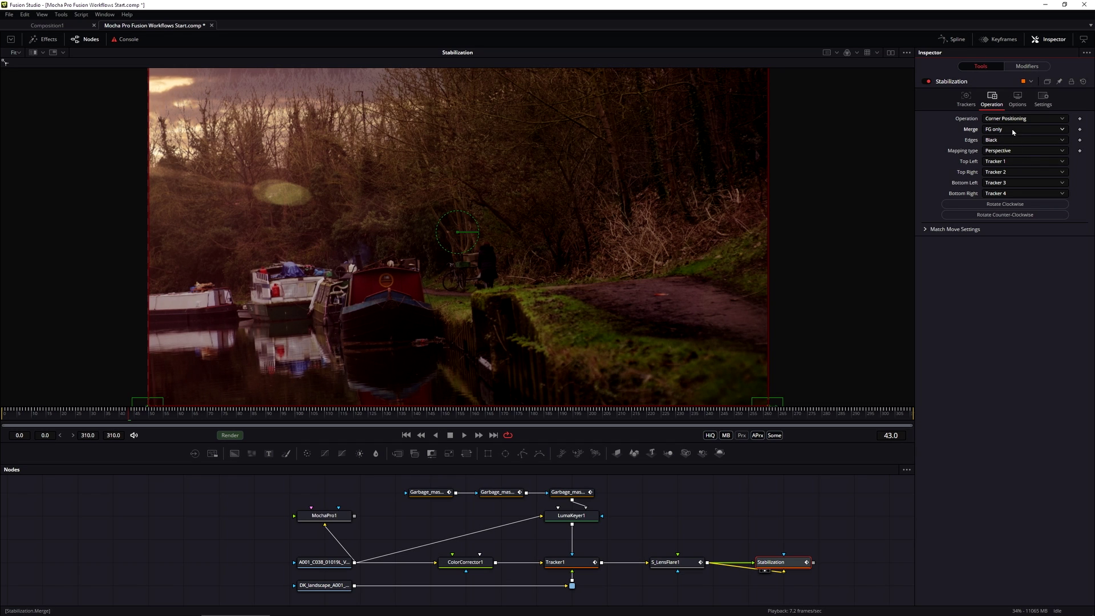
{"action": "left_click", "coordinate": [1014, 130]}
{"action": "left_click", "coordinate": [1014, 129]}
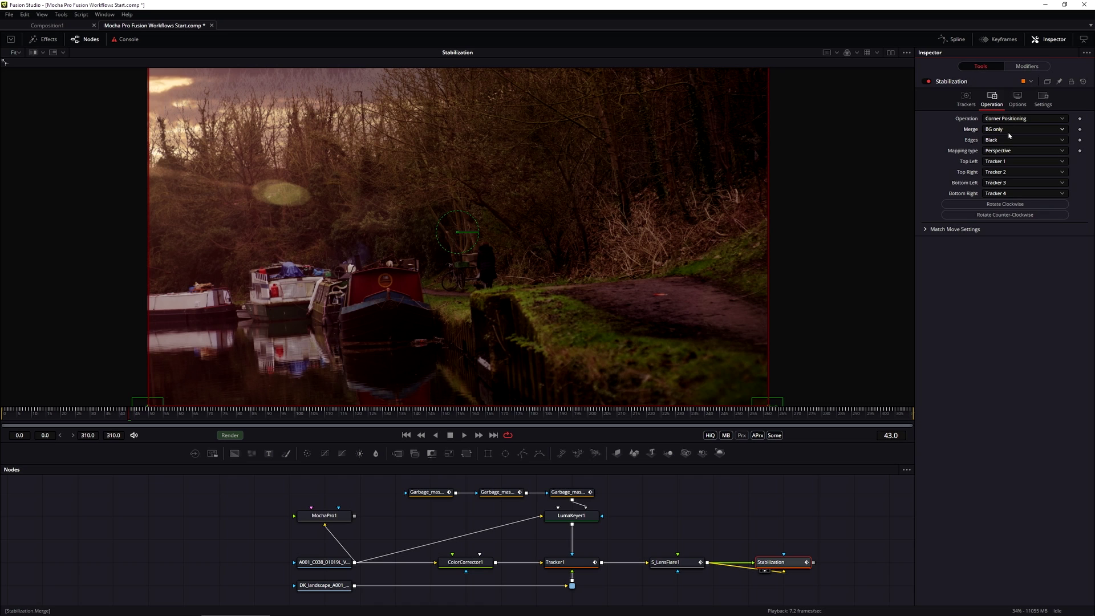
{"action": "left_click", "coordinate": [1013, 131]}
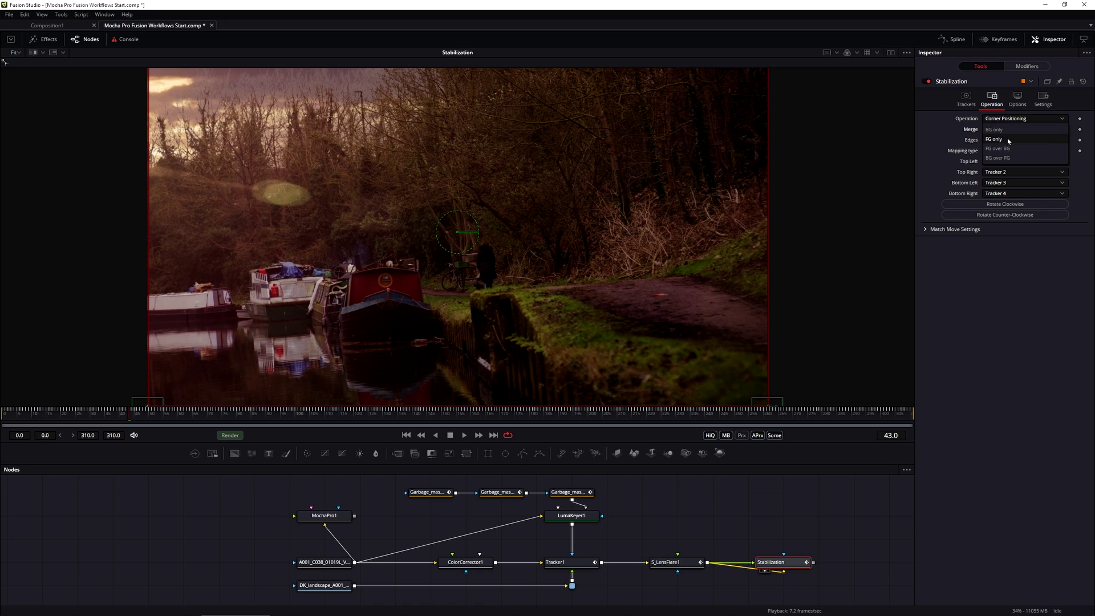
{"action": "left_click", "coordinate": [1003, 140]}
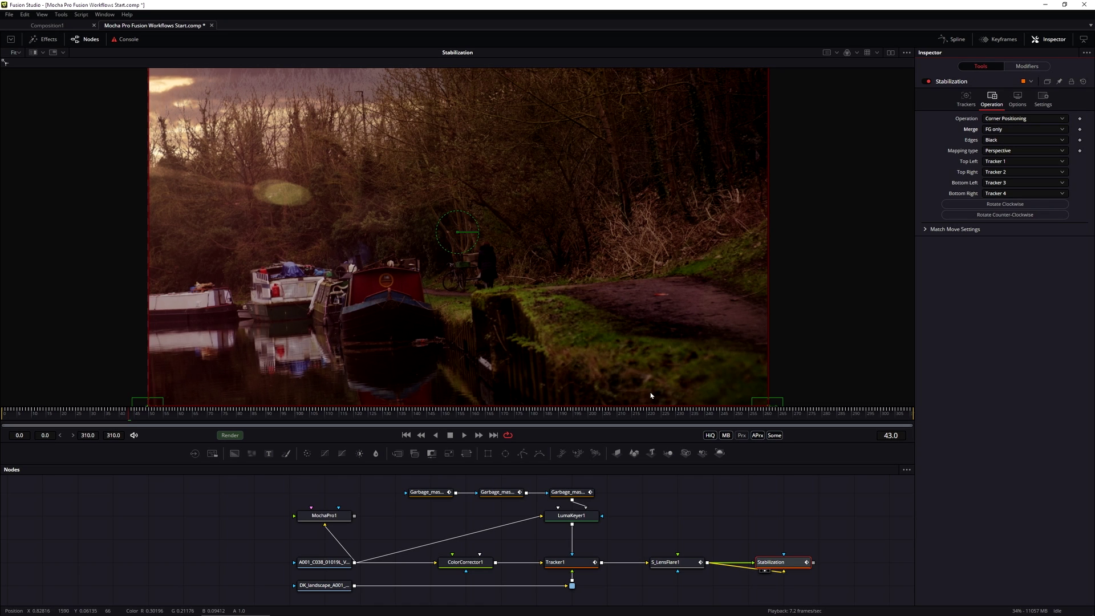
{"action": "left_click", "coordinate": [402, 412]}
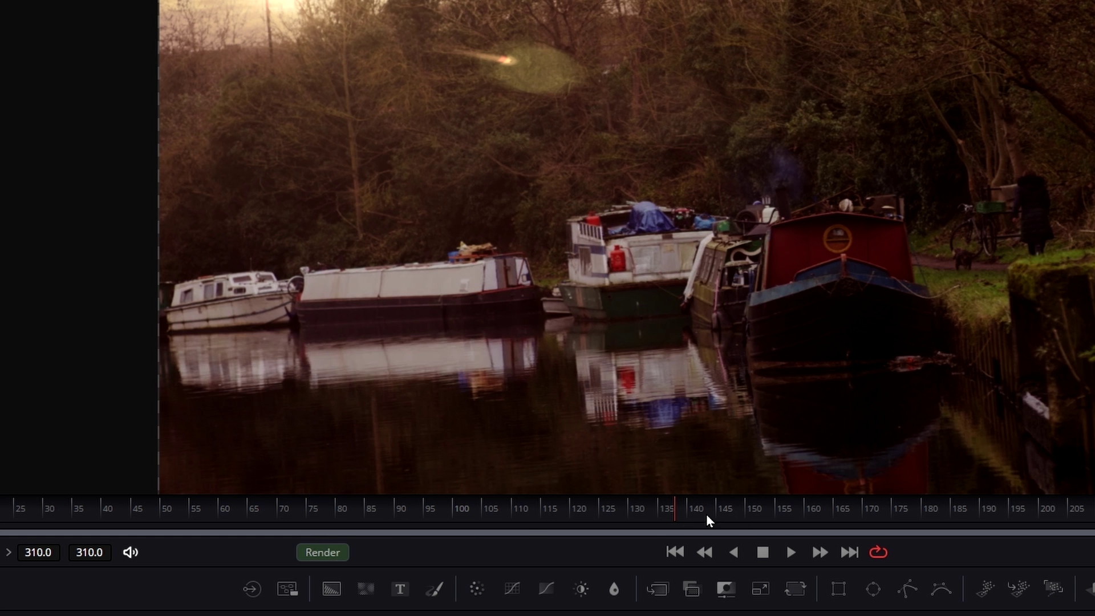
{"action": "left_click_drag", "start_coordinate": [706, 518], "coordinate": [1064, 532]}
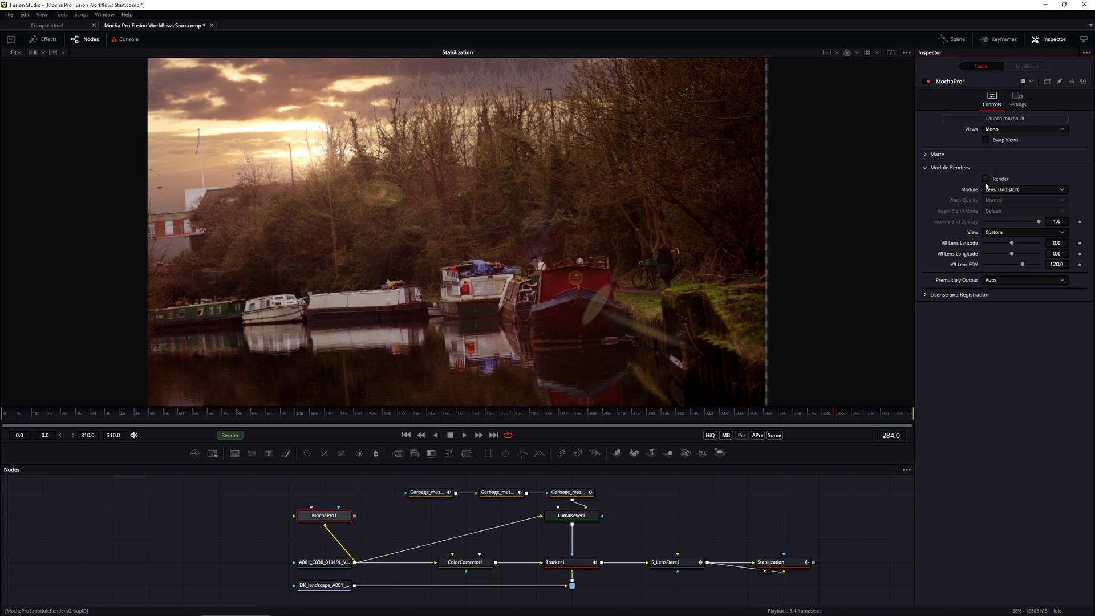
{"action": "left_click", "coordinate": [995, 190]}
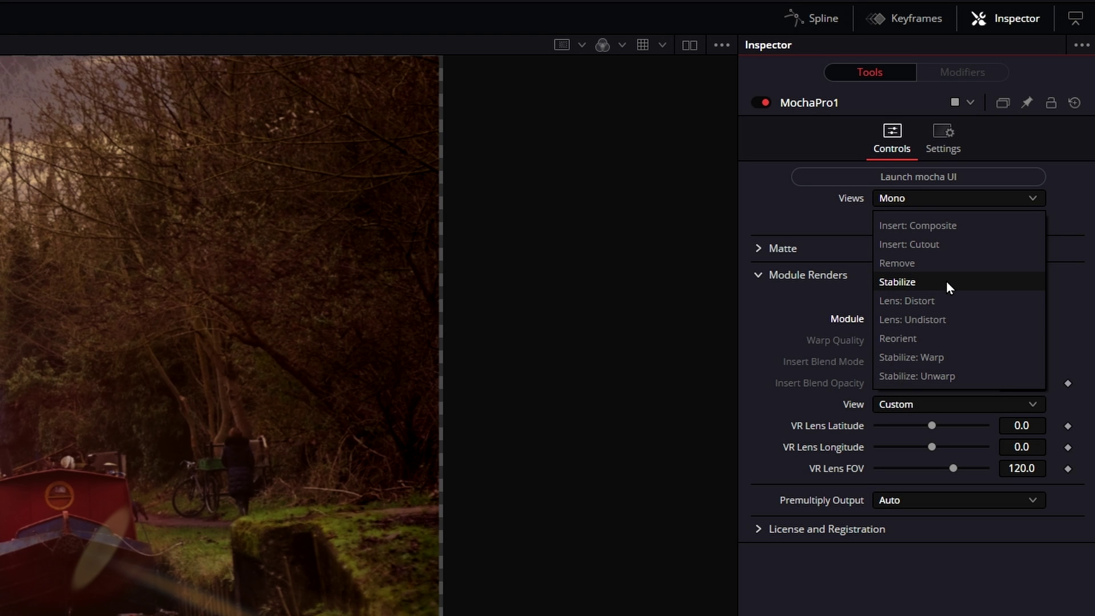
{"action": "key", "text": "Escape"}
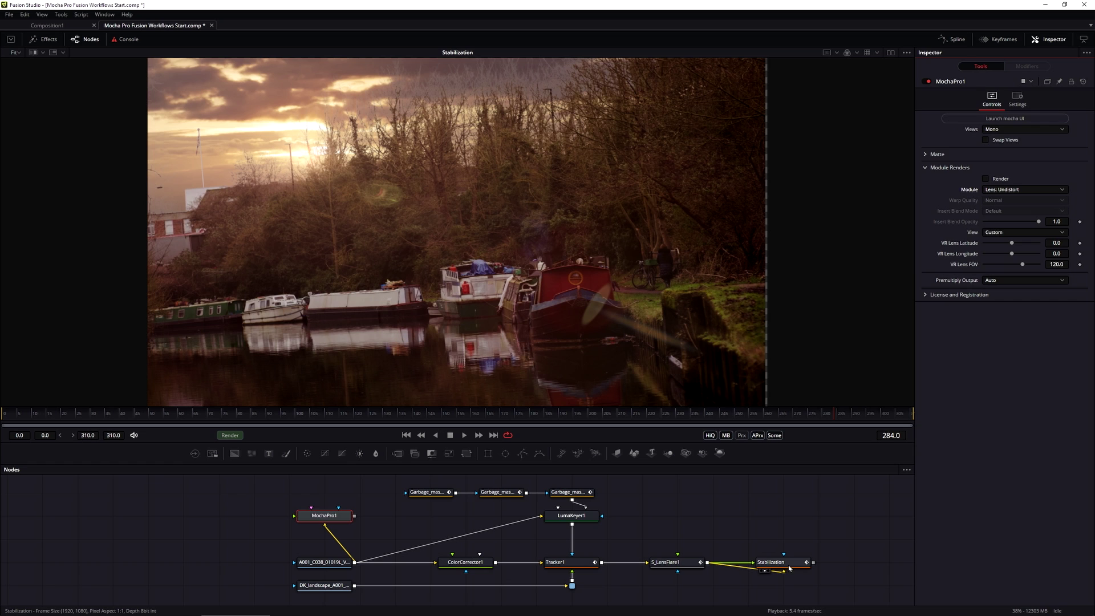
{"action": "left_click", "coordinate": [789, 567]}
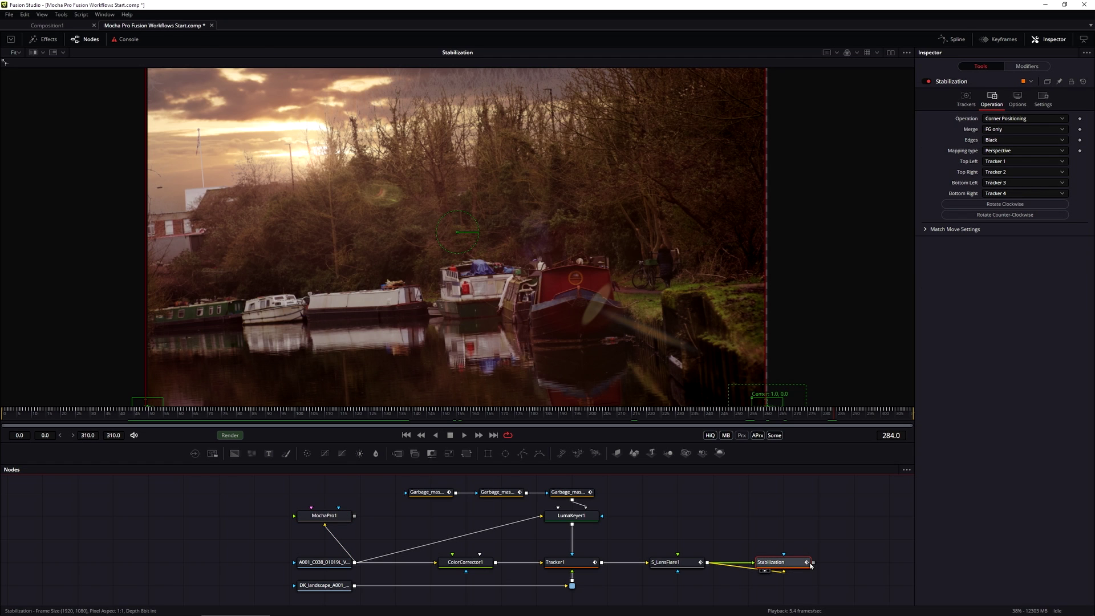
- Add a Transform node after Stabilization using the tool search 'trans'
{"action": "key", "text": "shift+space"}
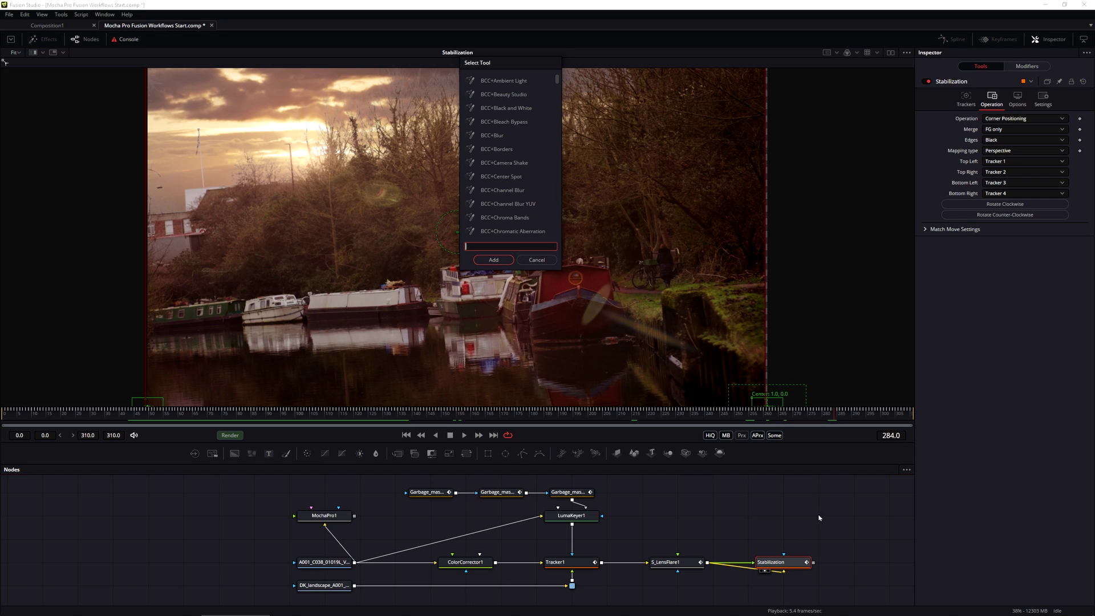
{"action": "type", "text": "trans"}
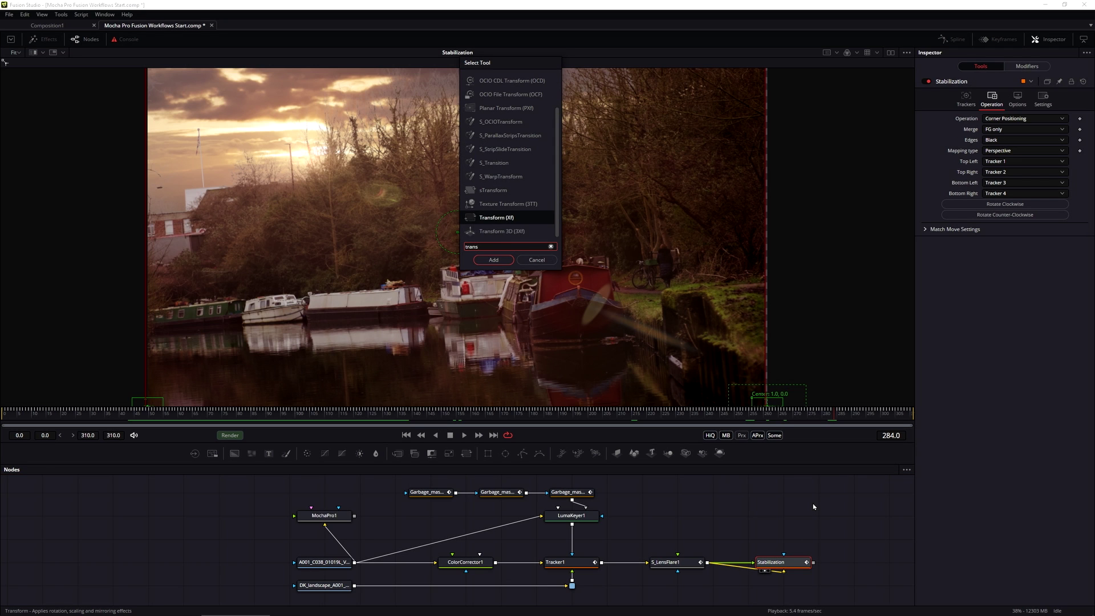
{"action": "key", "text": "Return"}
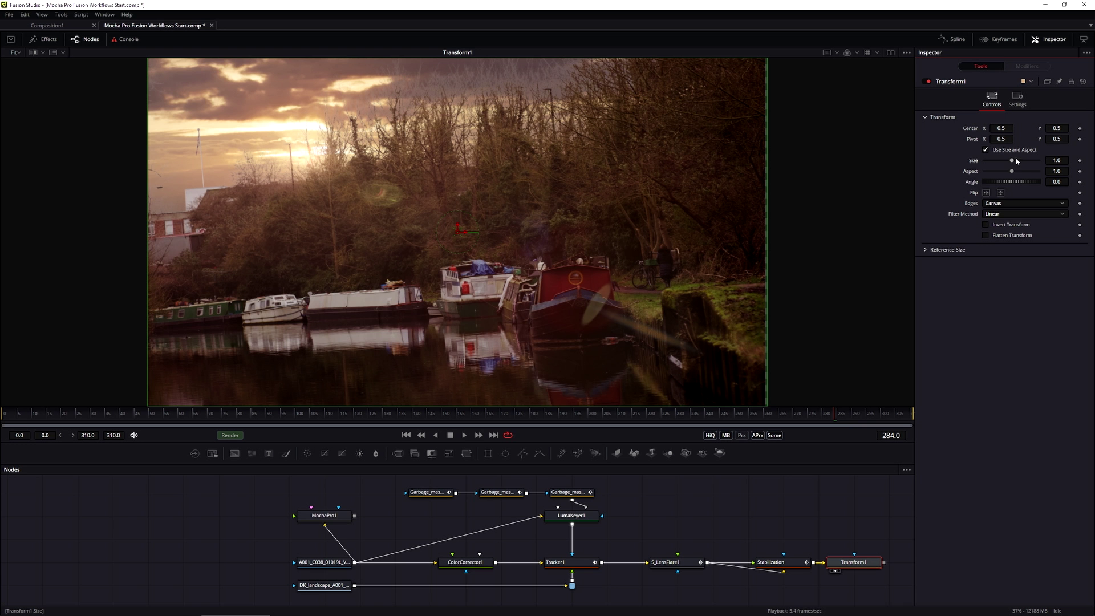
- Set the Transform Size from 1.035 to 1.023 to 1.012, then save the comp and play it
{"action": "left_click_drag", "start_coordinate": [1013, 164], "coordinate": [1014, 164]}
{"action": "double_click", "coordinate": [1057, 160]}
{"action": "type", "text": "1.035"}
{"action": "key", "text": "Return"}
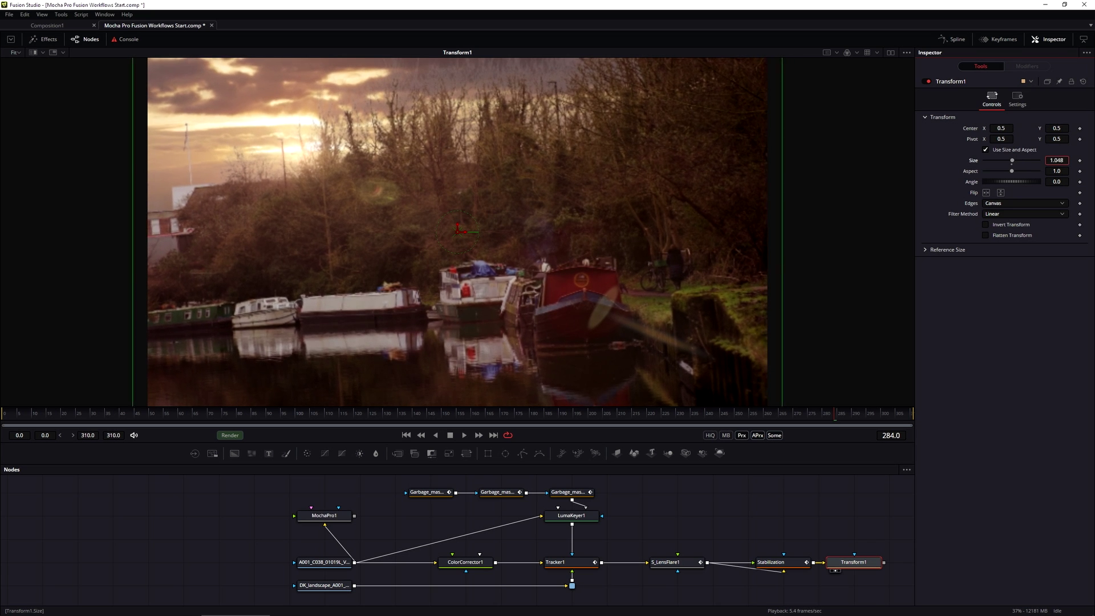
{"action": "type", "text": "1.023"}
{"action": "key", "text": "Return"}
{"action": "type", "text": "1.012"}
{"action": "key", "text": "Return"}
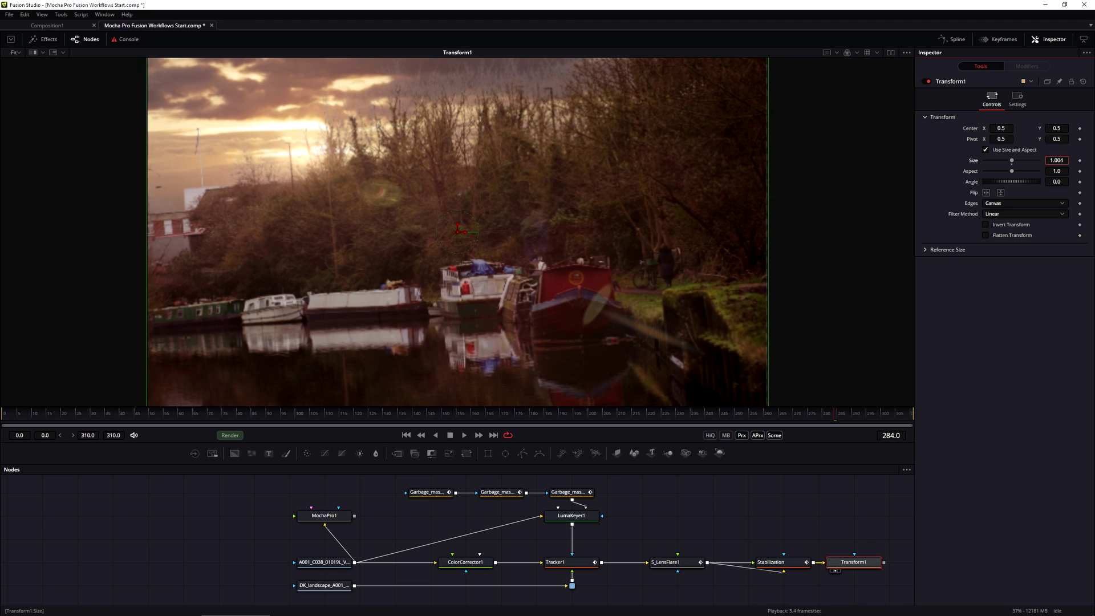
{"action": "key", "text": "ctrl+s"}
{"action": "left_click", "coordinate": [464, 436]}
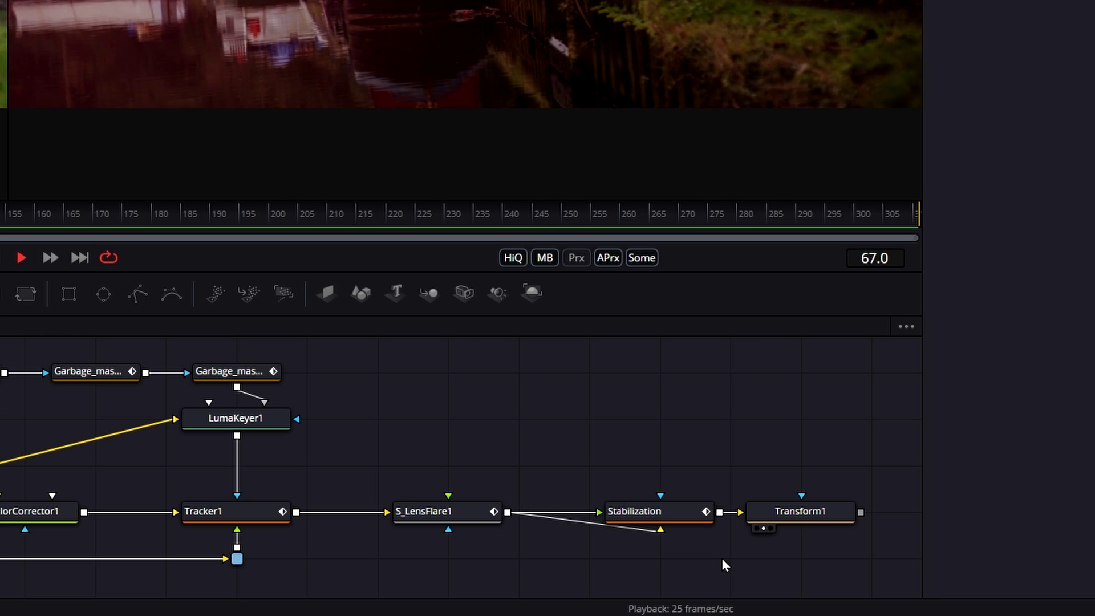
{"action": "left_click", "coordinate": [675, 511]}
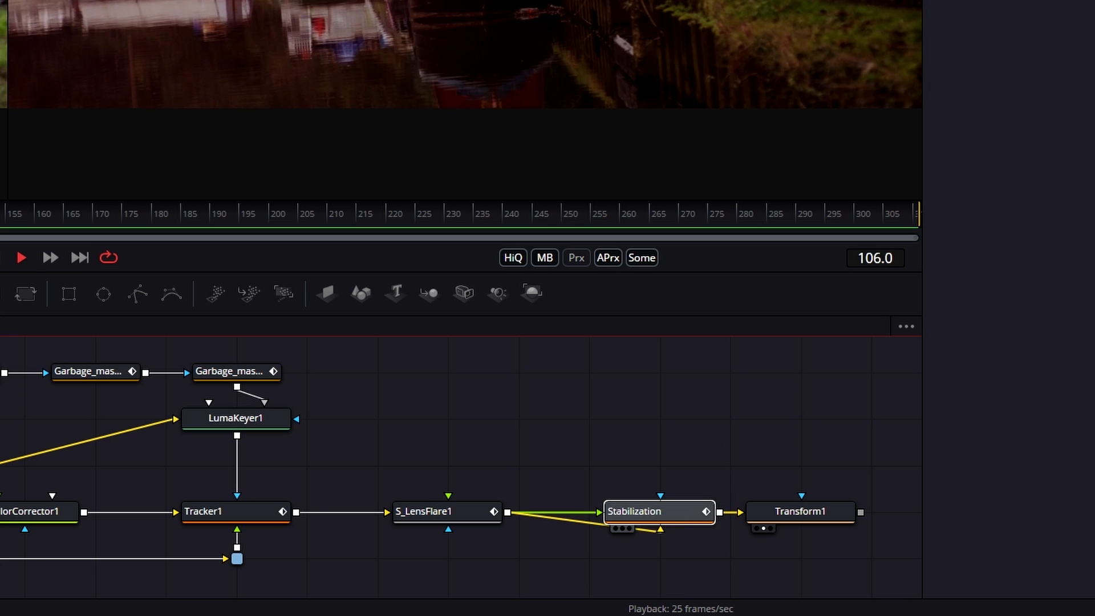